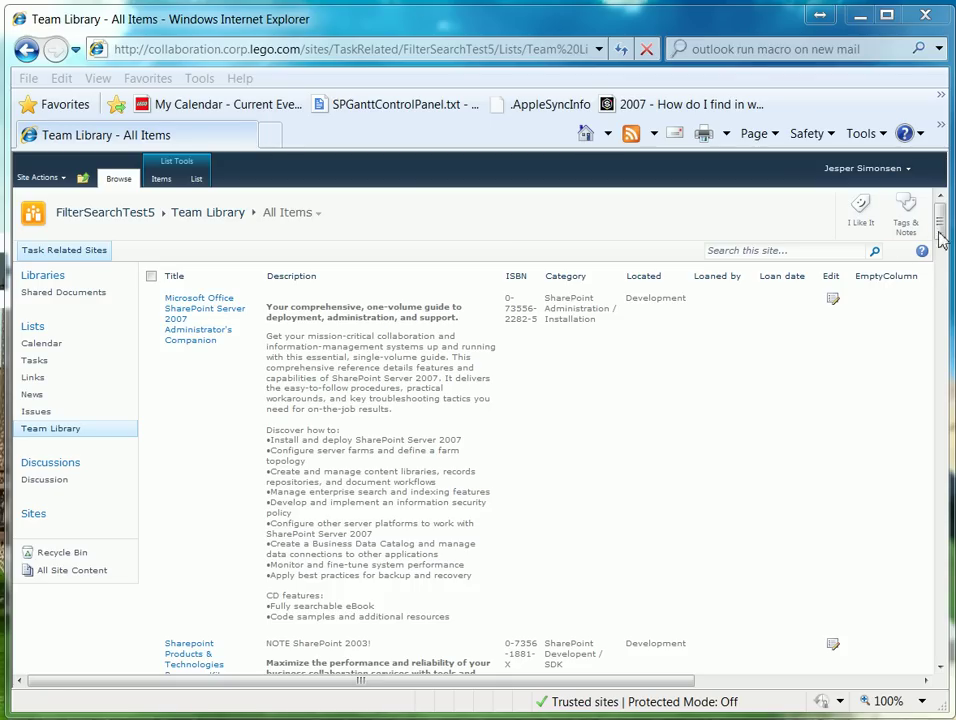
Step: Start a new Team Library view based on the existing All Items view and name it FilterSearch
{"action": "mouse_move", "coordinate": [939, 230]}
{"action": "left_mouse_down"}
{"action": "mouse_move", "coordinate": [951, 356]}
{"action": "mouse_move", "coordinate": [953, 222]}
{"action": "left_mouse_up"}
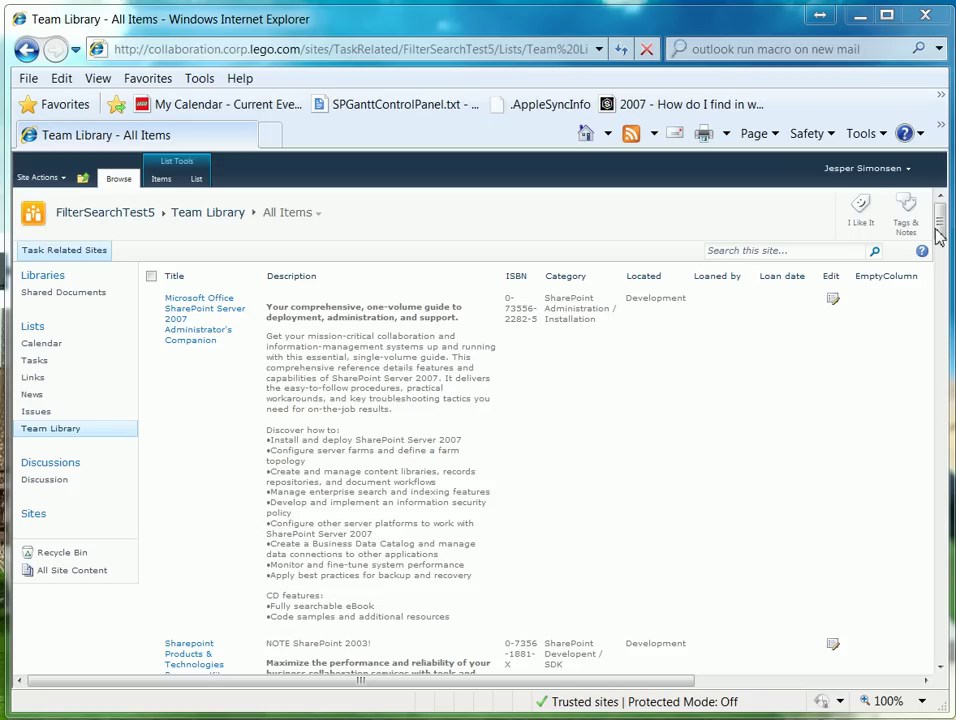
{"action": "left_click", "coordinate": [321, 218]}
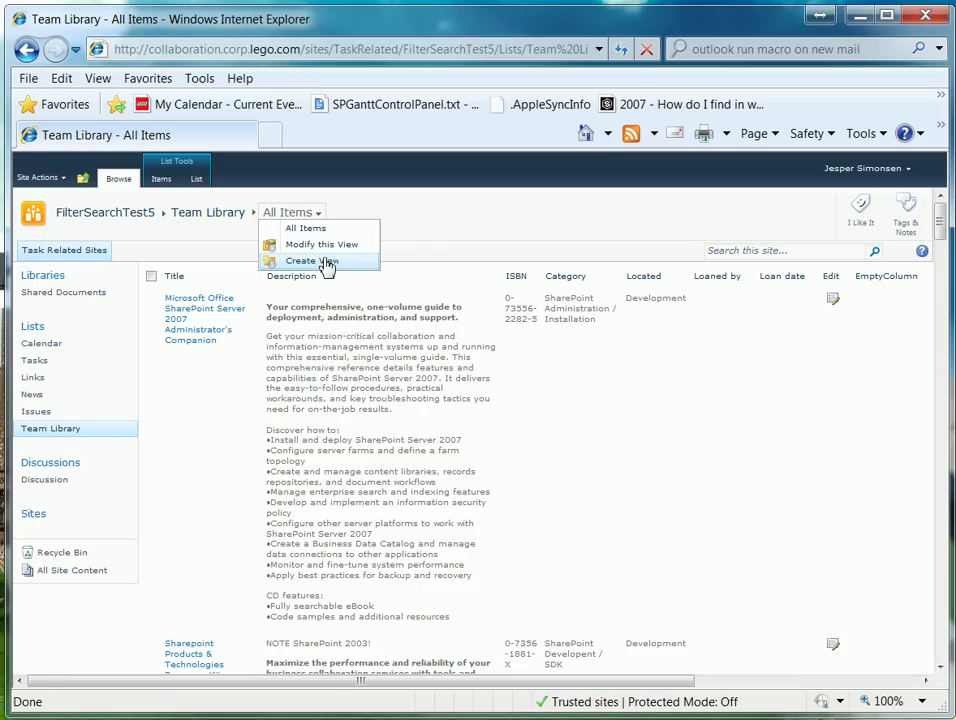
{"action": "left_click", "coordinate": [325, 261]}
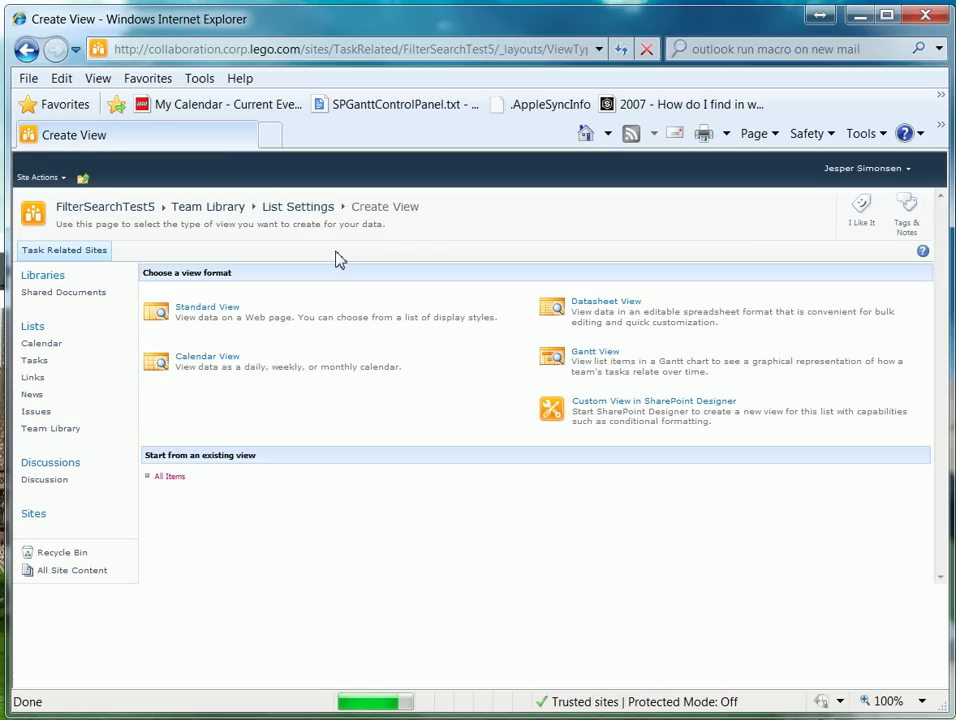
{"action": "left_click", "coordinate": [169, 477]}
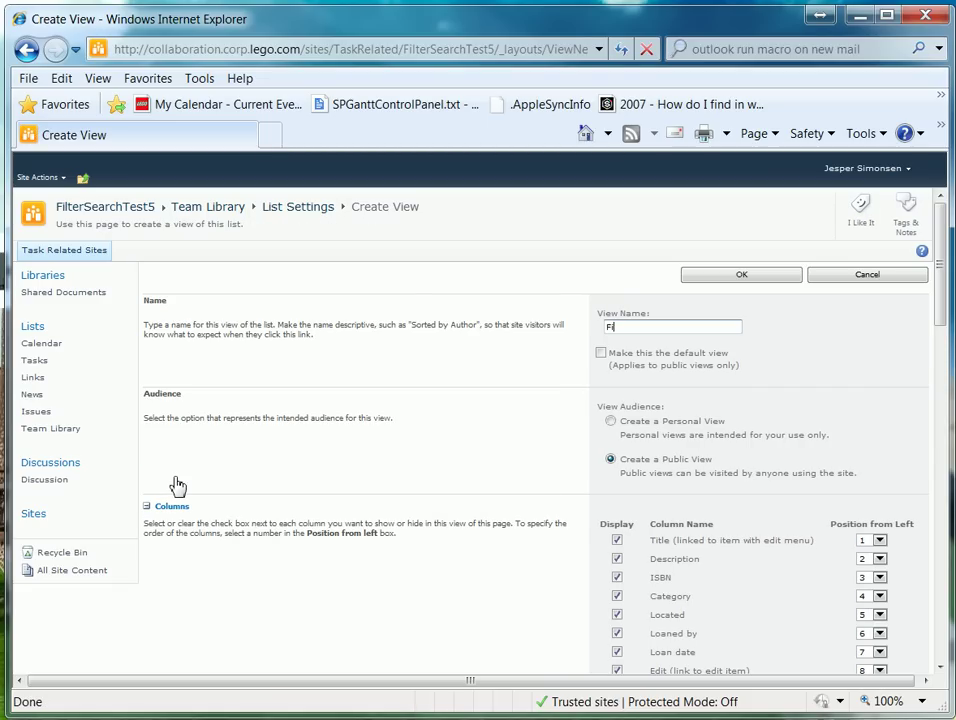
{"action": "type", "text": "lterSearch"}
Step: Exclude EmptyColumn from the displayed columns of the new view and save the view
{"action": "scroll", "coordinate": [267, 367], "scroll_direction": "down", "scroll_amount": 5}
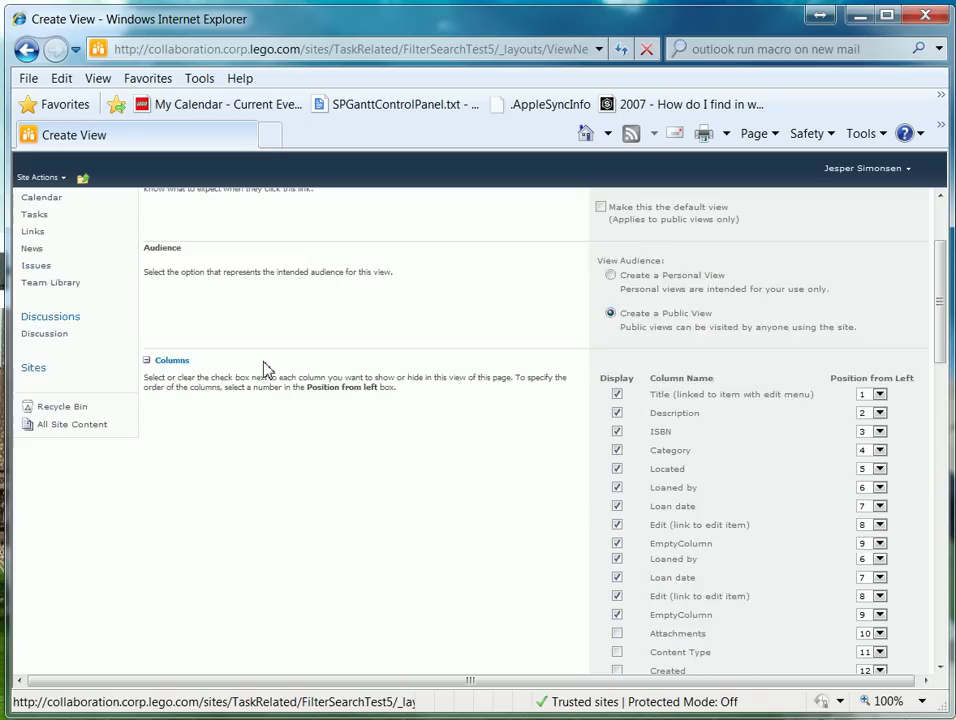
{"action": "scroll", "coordinate": [660, 352], "scroll_direction": "up", "scroll_amount": 3}
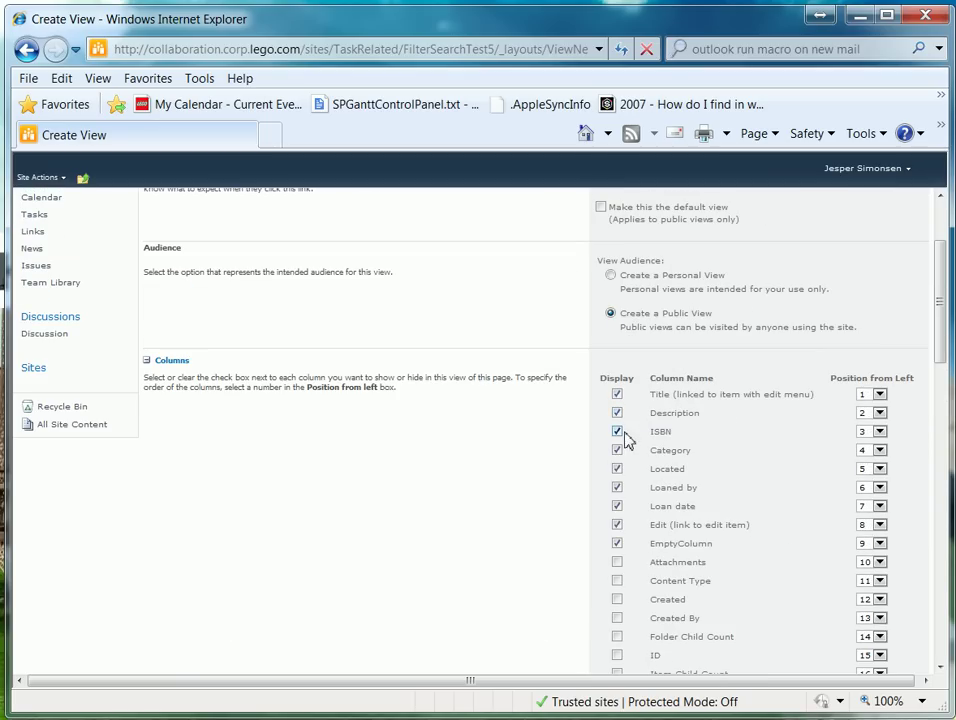
{"action": "left_click", "coordinate": [617, 467]}
{"action": "left_click", "coordinate": [617, 468]}
{"action": "left_click", "coordinate": [617, 543]}
{"action": "left_click_drag", "start_coordinate": [948, 292], "coordinate": [948, 590]}
{"action": "left_click", "coordinate": [726, 614]}
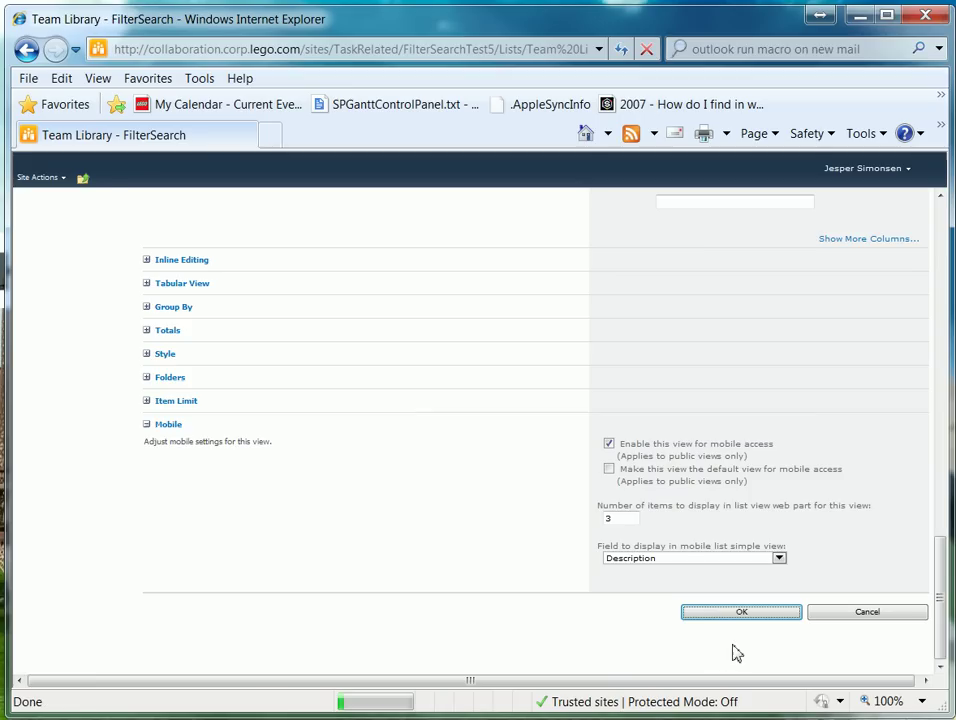
Step: Edit the FilterSearch page and add an HTML Form Web Part from the Forms category to the Main zone
{"action": "left_click", "coordinate": [42, 177]}
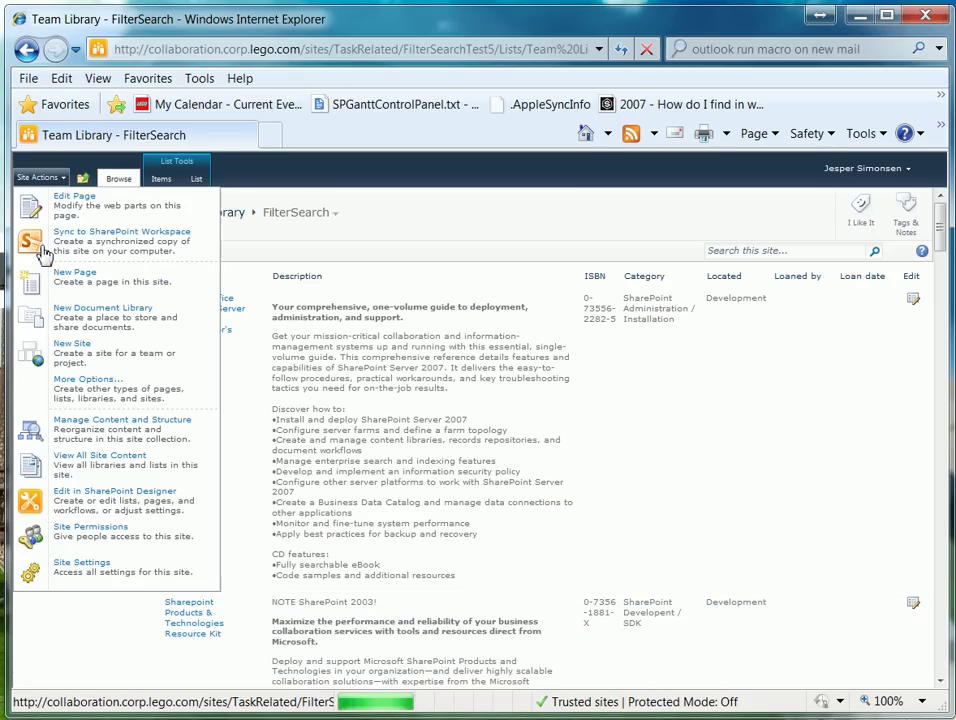
{"action": "left_click", "coordinate": [60, 213]}
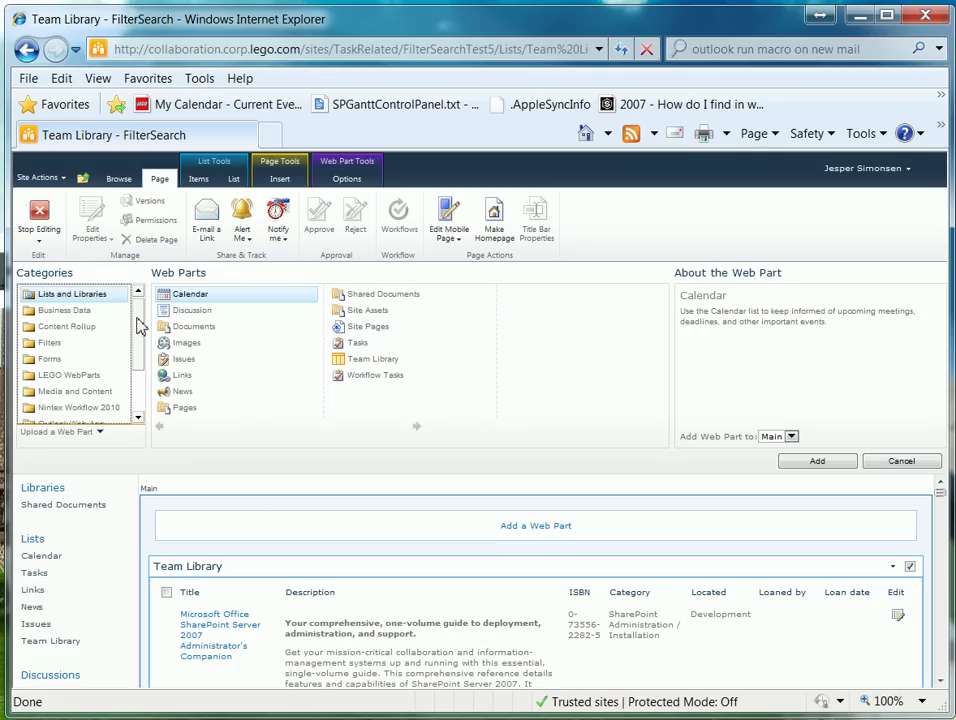
{"action": "left_click", "coordinate": [55, 360]}
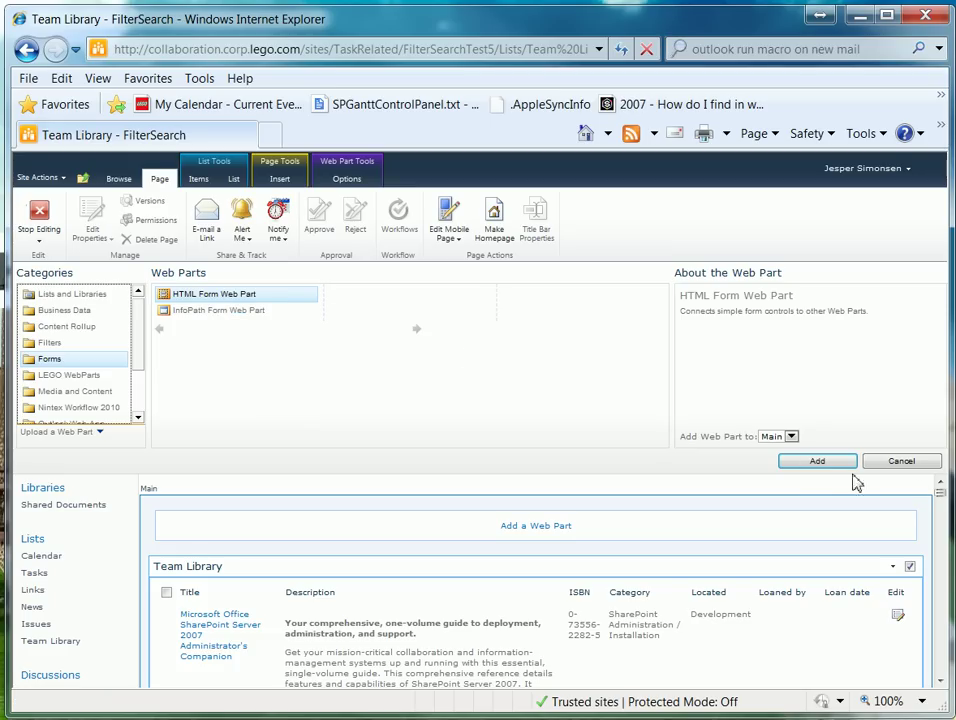
{"action": "left_click", "coordinate": [822, 464]}
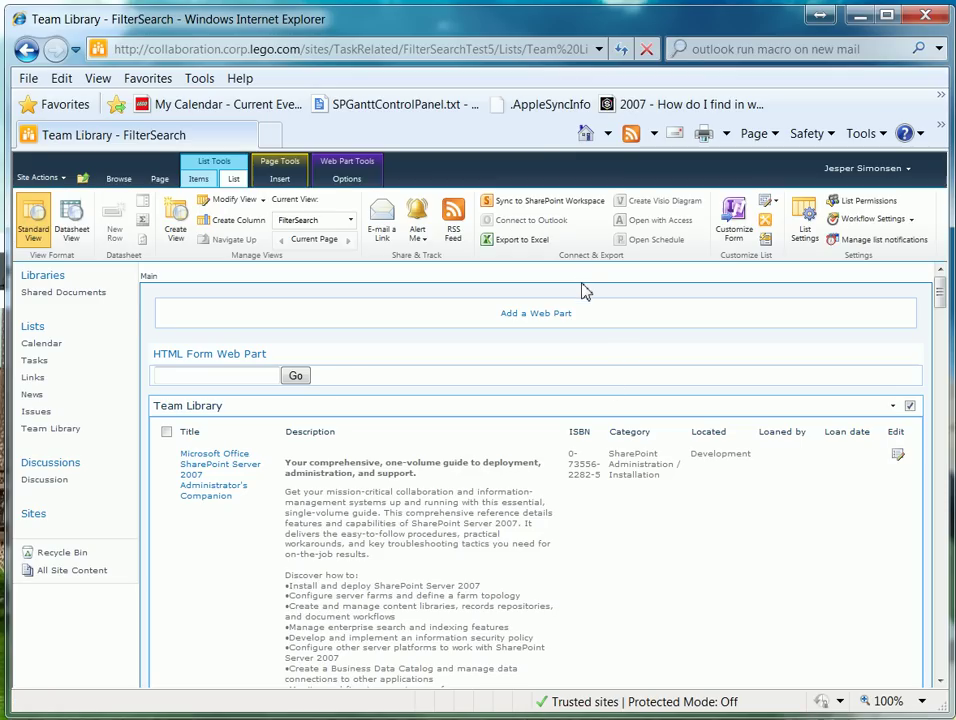
Step: Open the Team Library list in SharePoint Designer and display its FilterSearch view in Design mode
{"action": "left_click", "coordinate": [765, 225]}
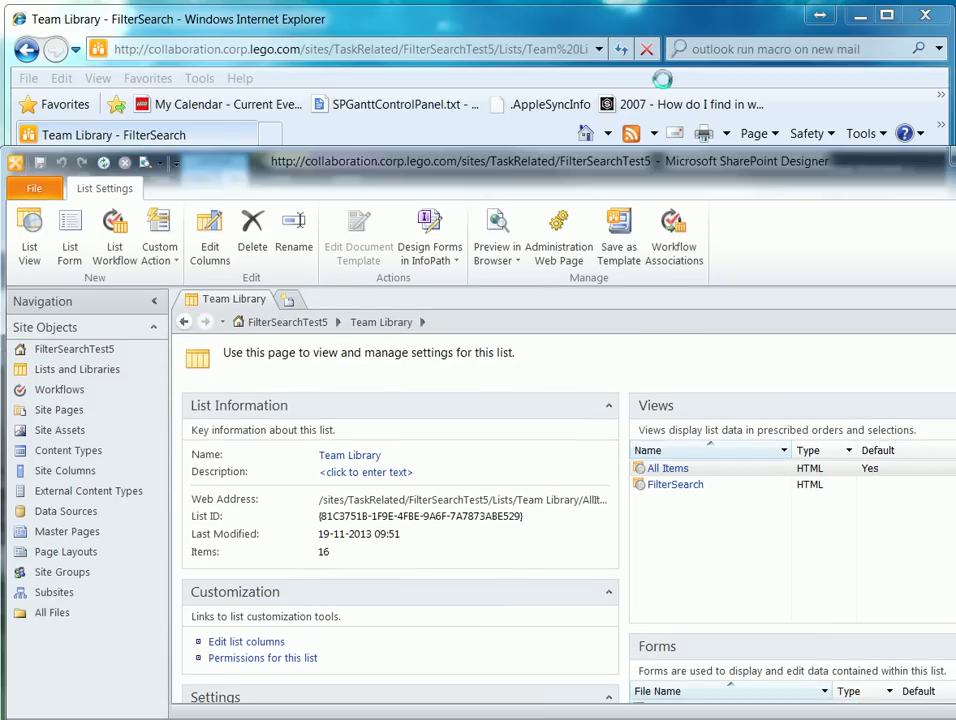
{"action": "left_click_drag", "start_coordinate": [663, 79], "coordinate": [667, 44]}
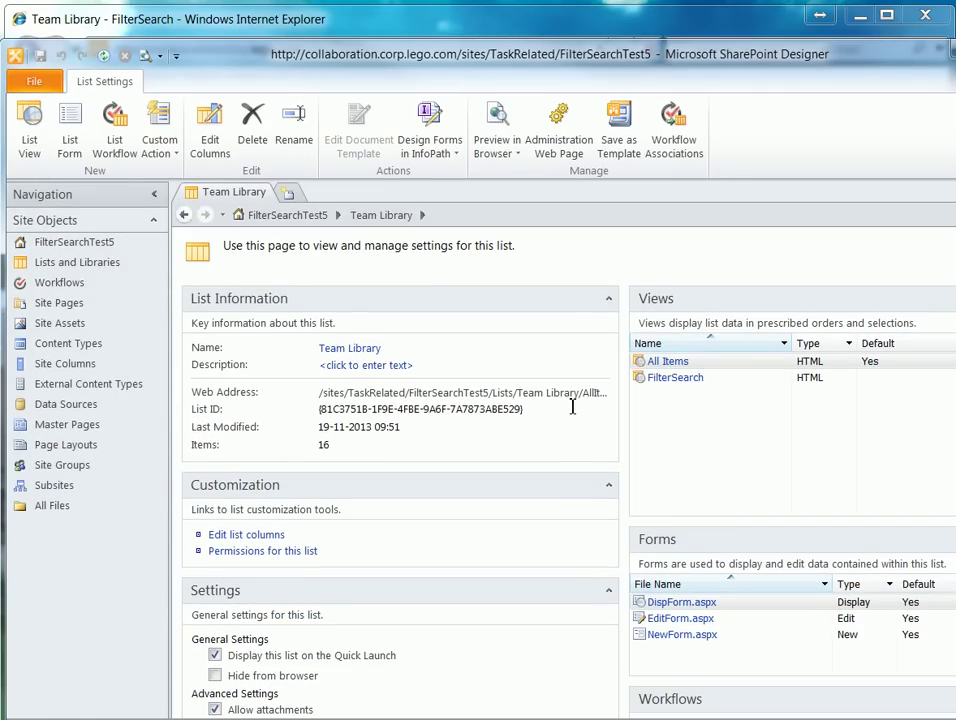
{"action": "left_click", "coordinate": [663, 382]}
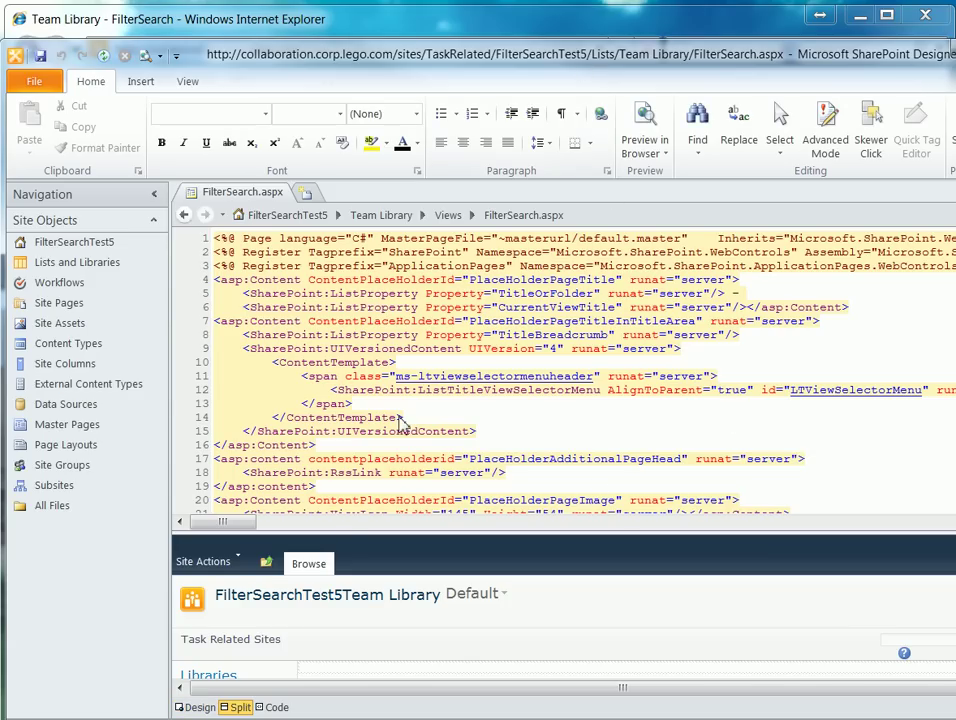
{"action": "left_click", "coordinate": [200, 707]}
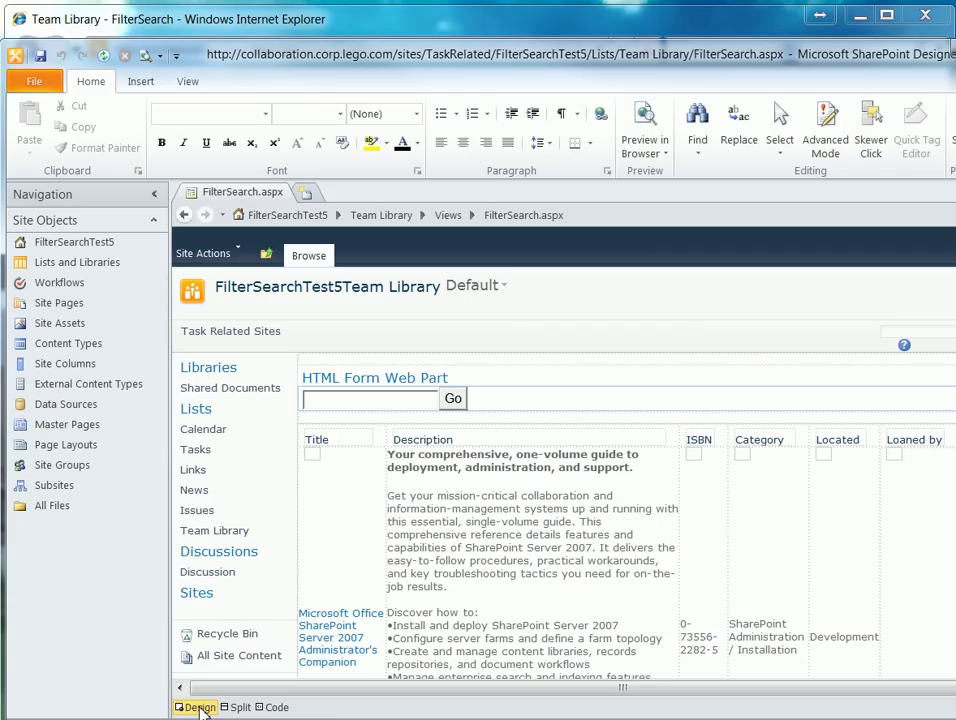
Step: Add a parameter named SearchFilter to the Team Library list view, keeping None as its source
{"action": "left_click", "coordinate": [512, 528]}
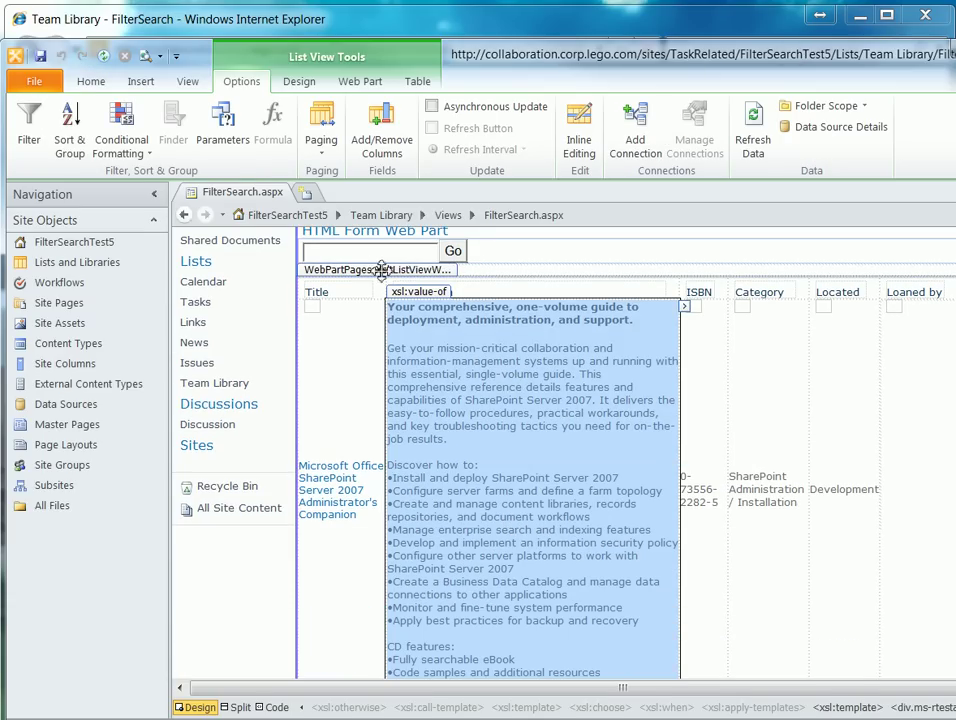
{"action": "left_click", "coordinate": [220, 130]}
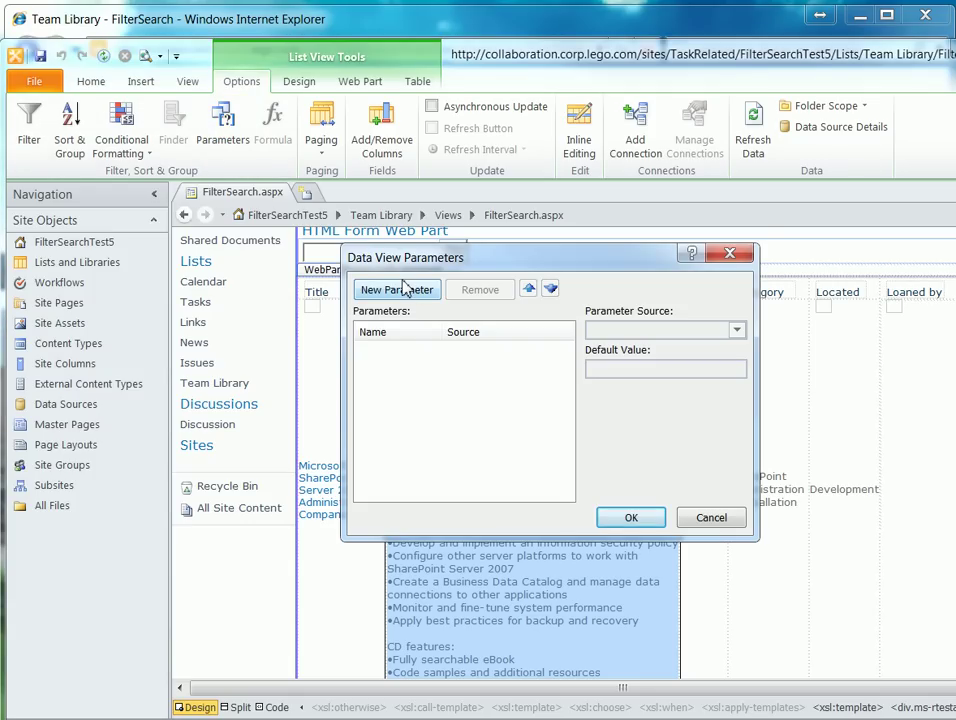
{"action": "left_click", "coordinate": [407, 289]}
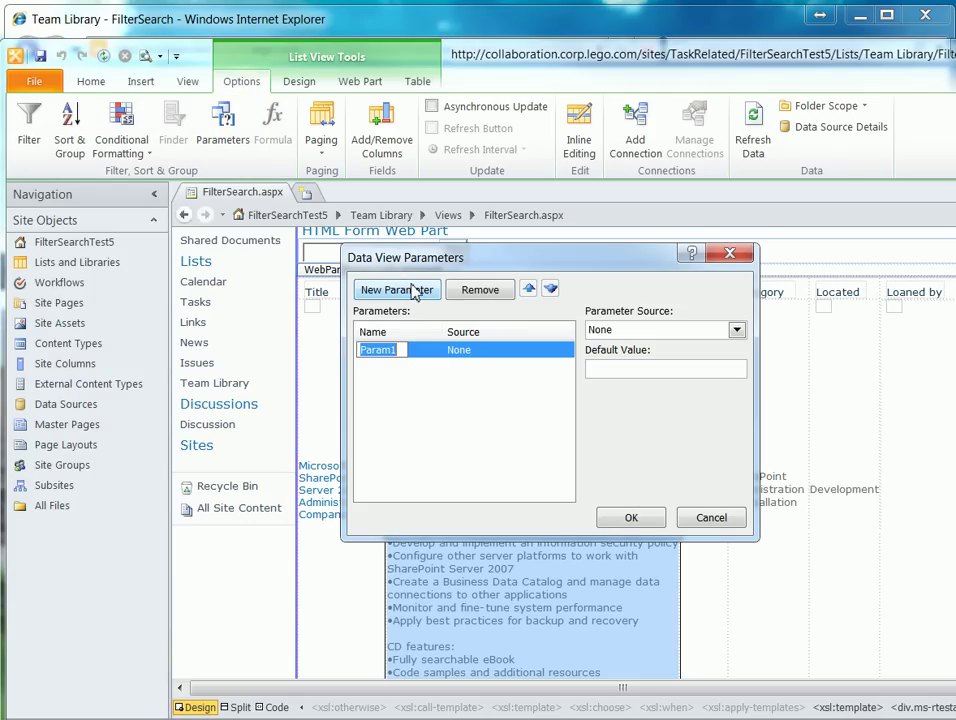
{"action": "type", "text": "Sea"}
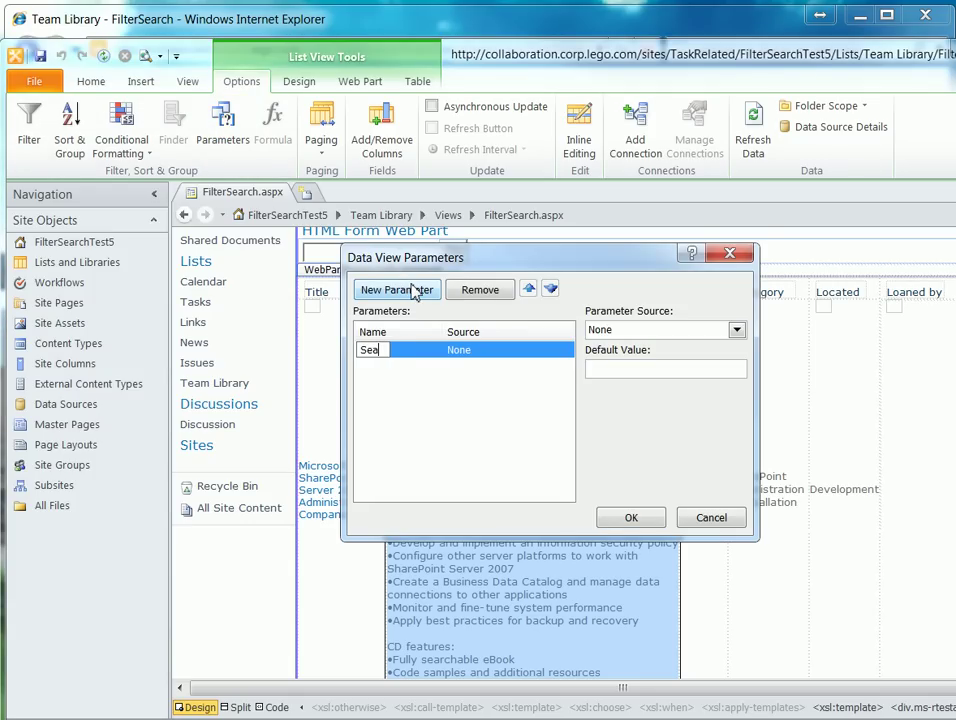
{"action": "type", "text": "rchFilter"}
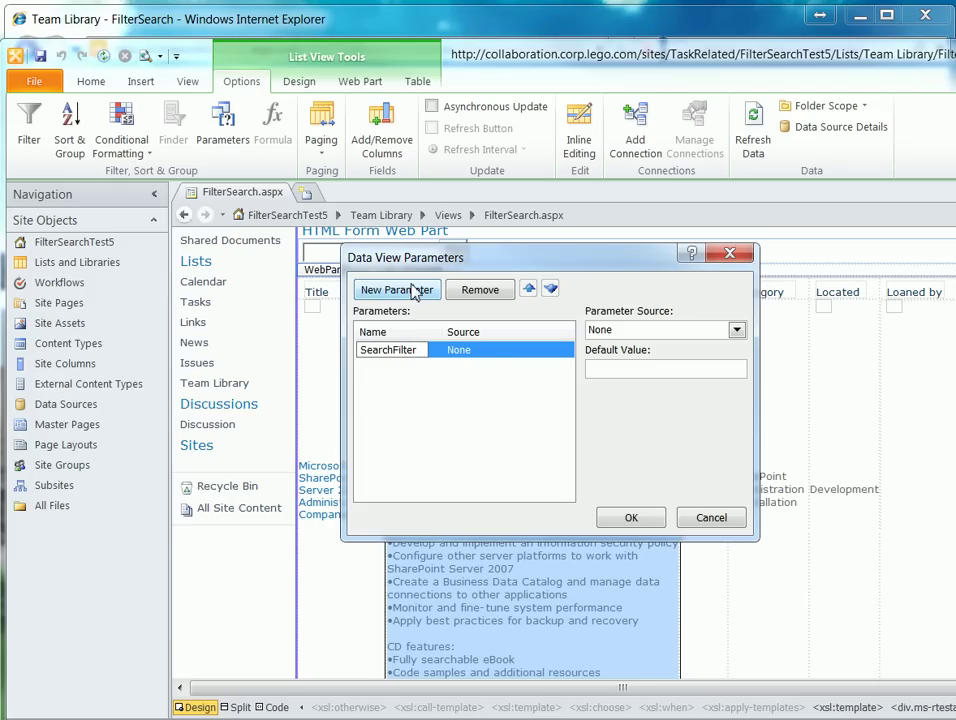
{"action": "left_click", "coordinate": [631, 519]}
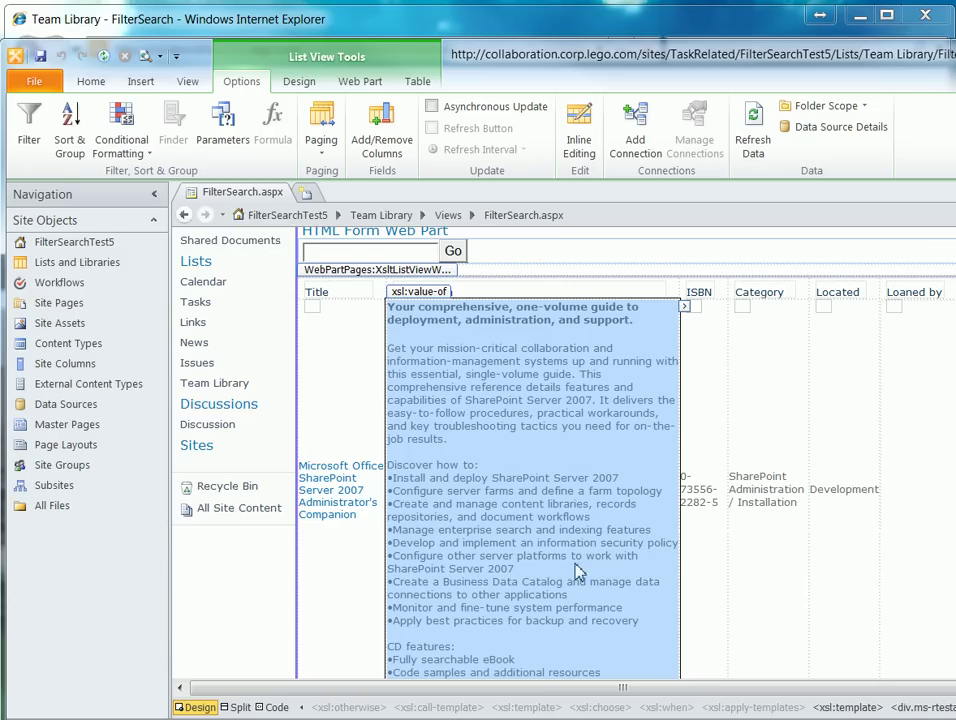
Step: Save and close FilterSearch.aspx, accepting the changes, and return to the page in Internet Explorer
{"action": "left_click", "coordinate": [42, 58]}
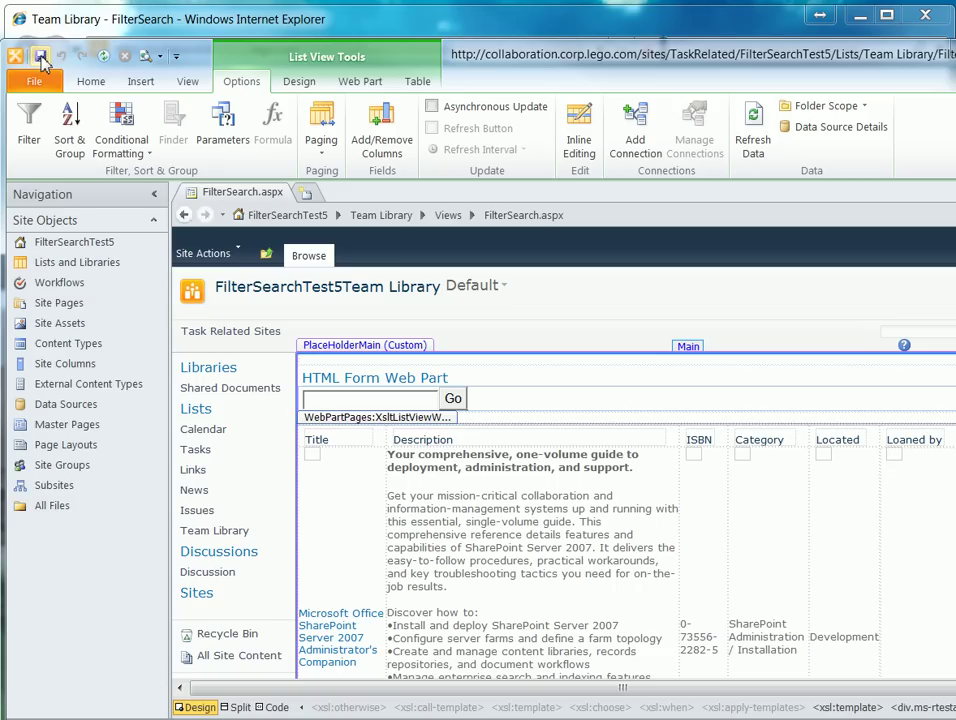
{"action": "left_click", "coordinate": [42, 58]}
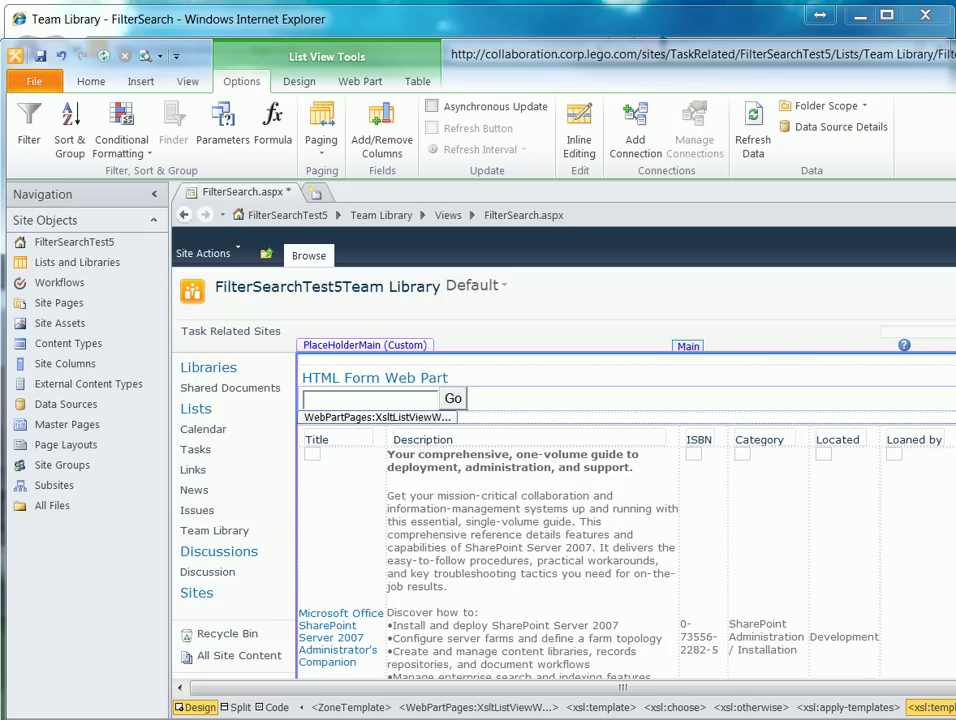
{"action": "key", "text": "ctrl+F4"}
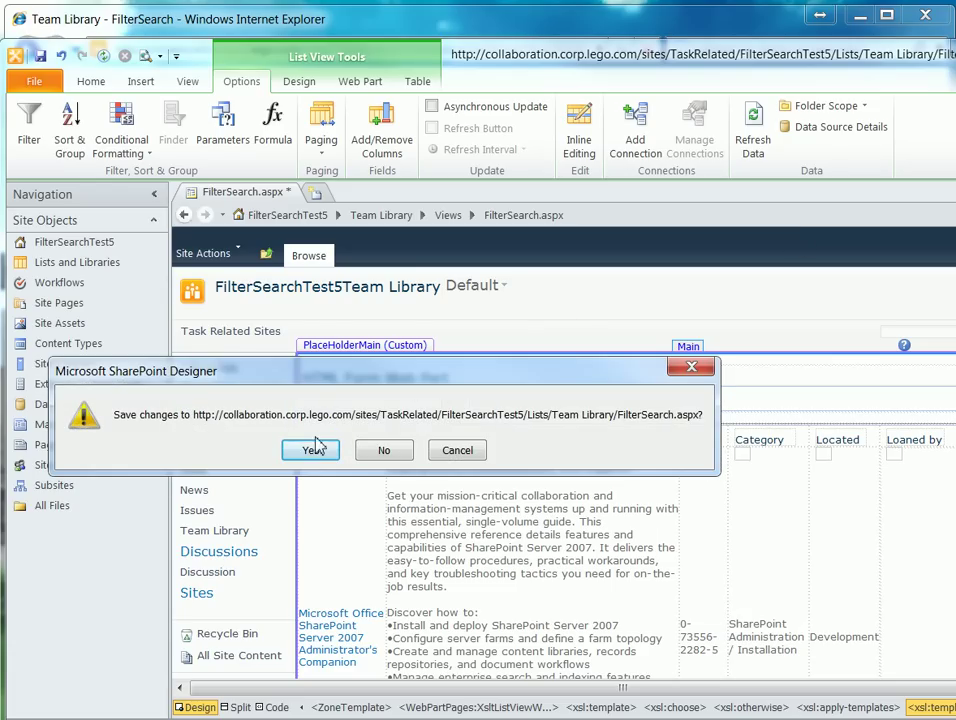
{"action": "left_click", "coordinate": [314, 449]}
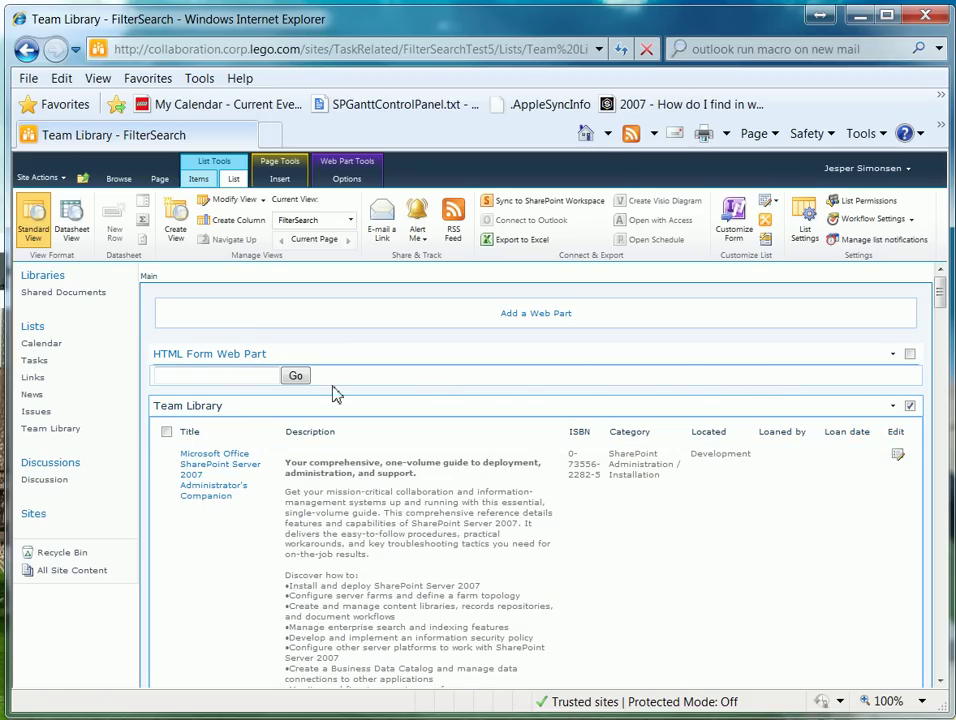
Step: Create a connection from the HTML Form Web Part that provides its form values to Team Library
{"action": "left_click", "coordinate": [893, 356]}
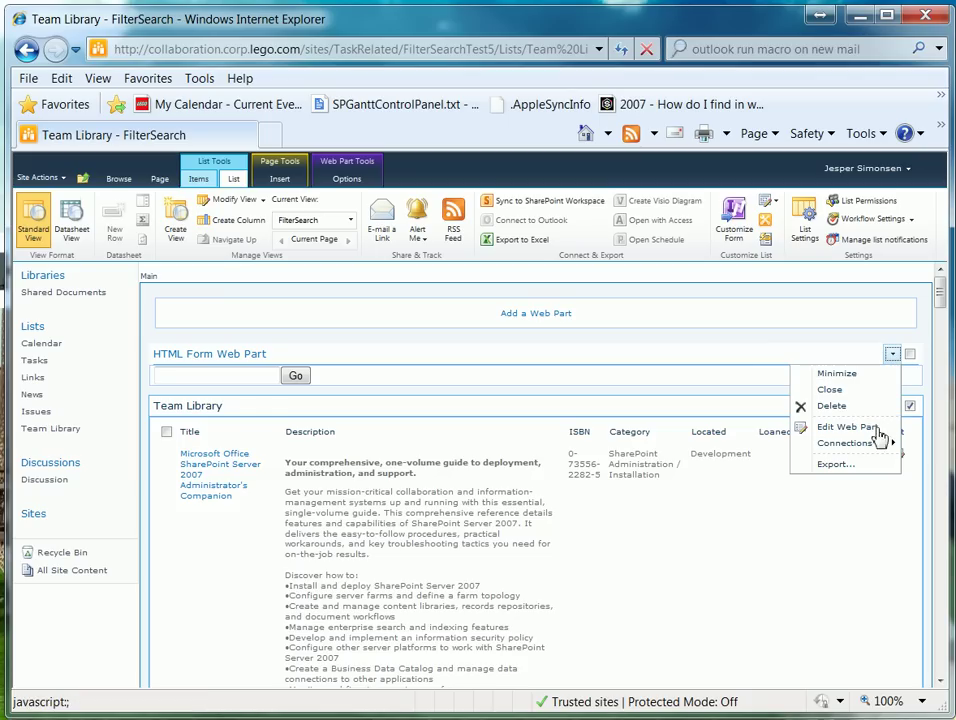
{"action": "mouse_move", "coordinate": [875, 451]}
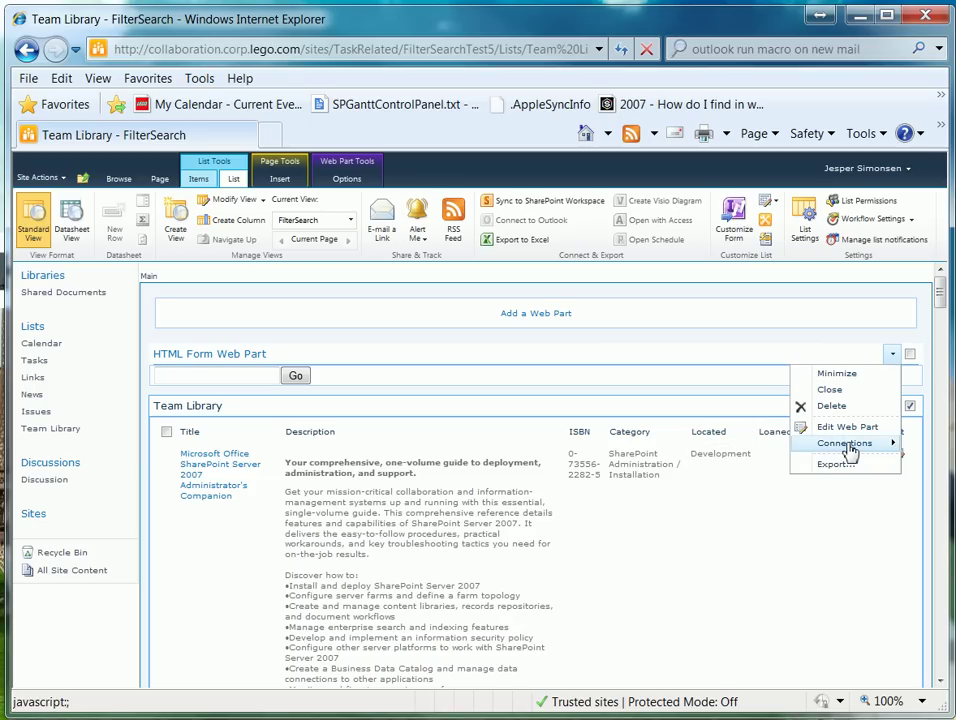
{"action": "mouse_move", "coordinate": [845, 448]}
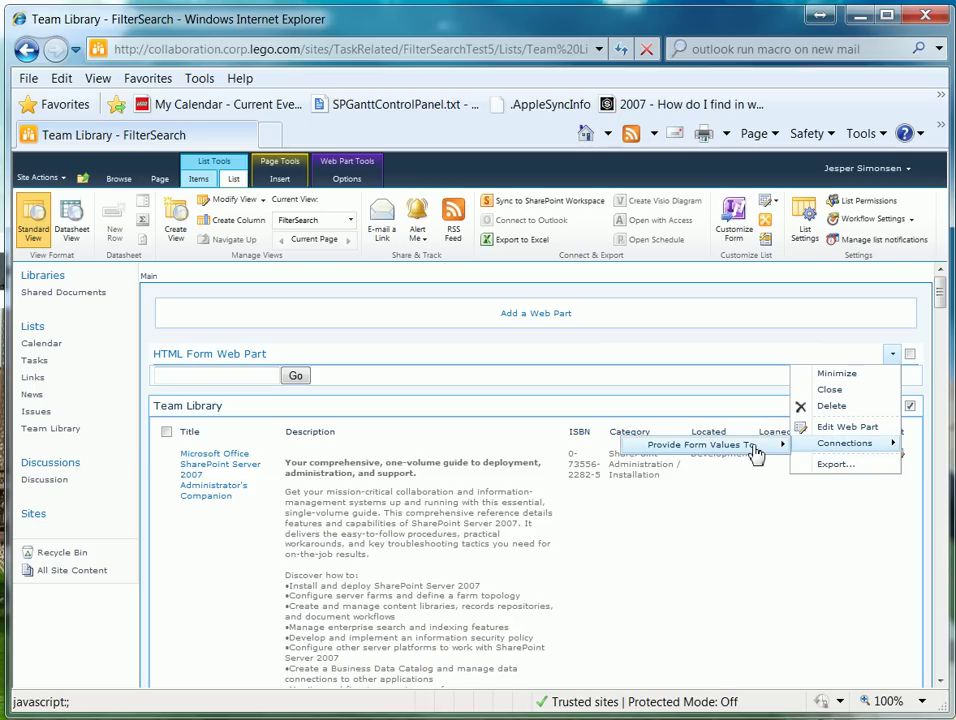
{"action": "mouse_move", "coordinate": [757, 451]}
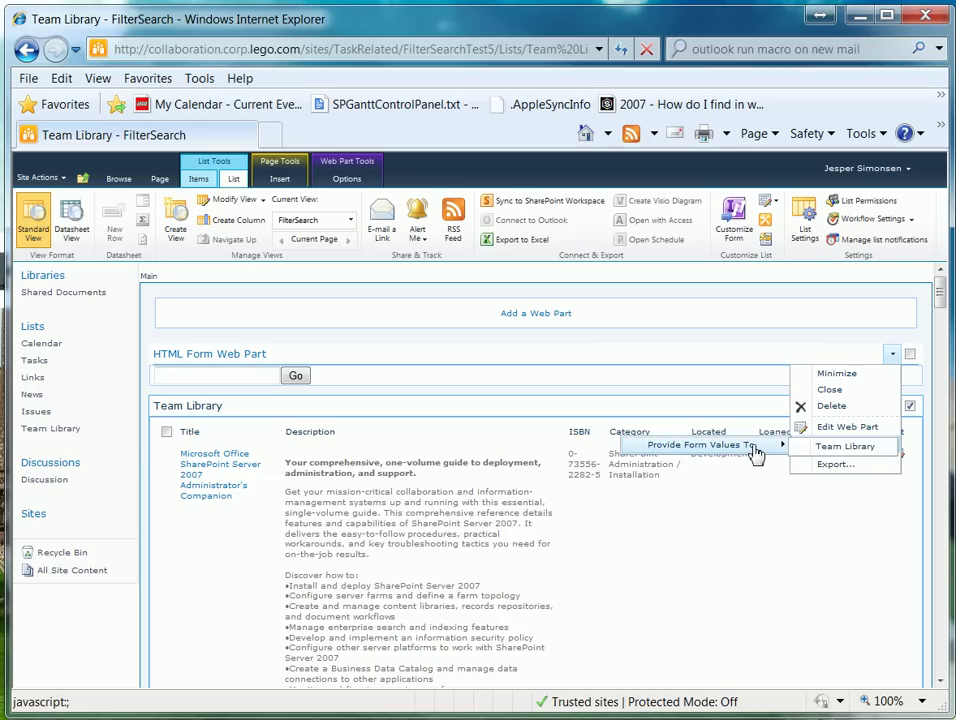
{"action": "left_click", "coordinate": [838, 452]}
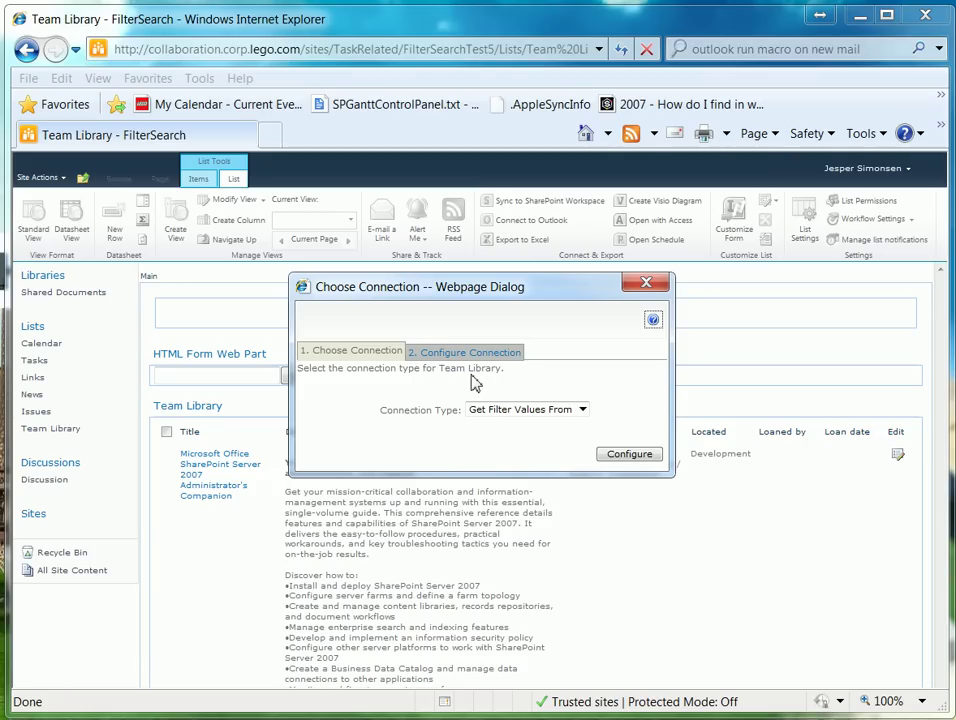
Step: Configure the connection as Get Parameters From, mapping provider field T1 to consumer field SearchFilter, and finish it
{"action": "left_click", "coordinate": [536, 415]}
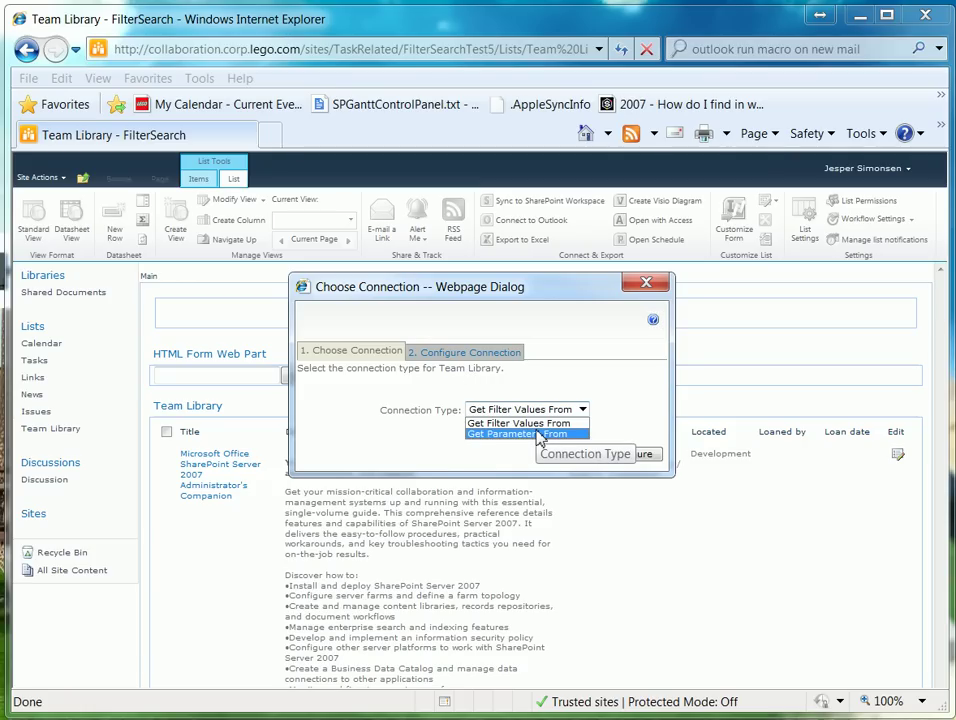
{"action": "left_click", "coordinate": [536, 433]}
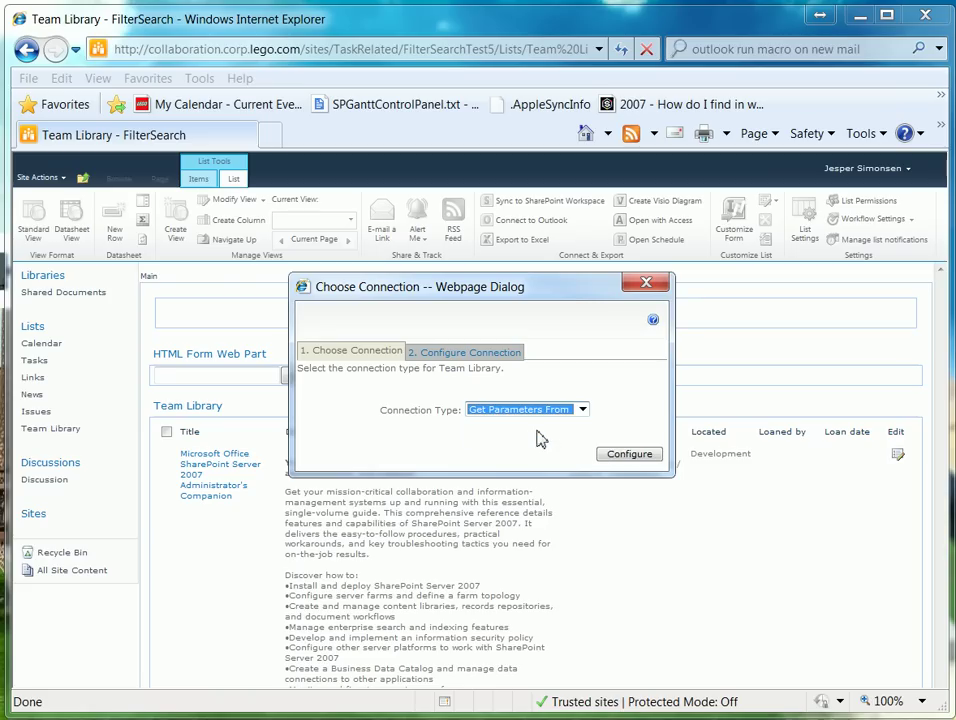
{"action": "left_click", "coordinate": [619, 456]}
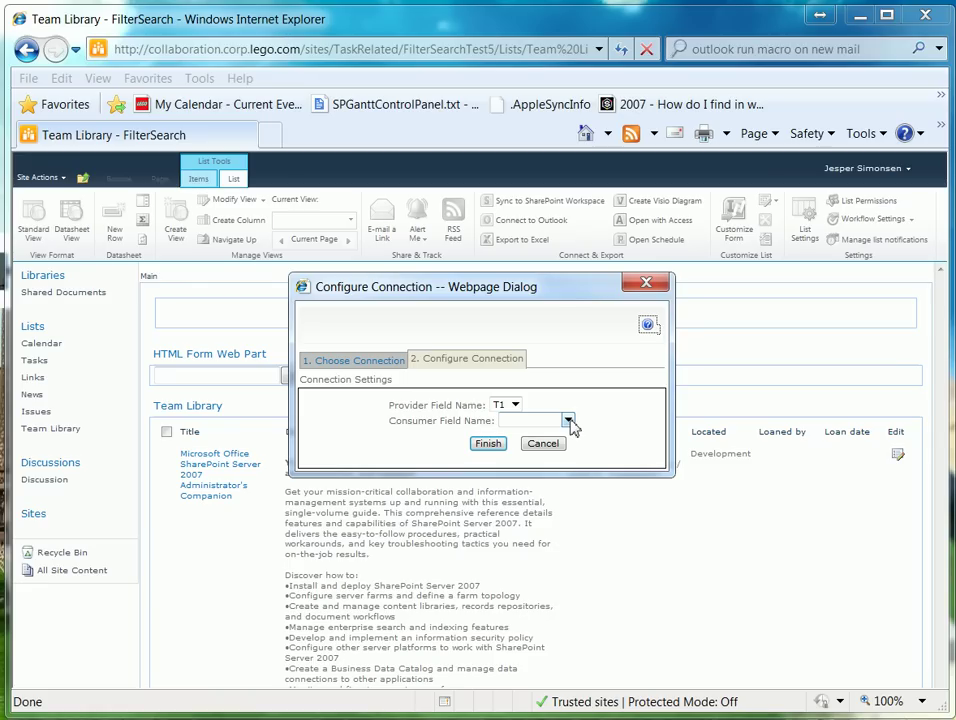
{"action": "left_click", "coordinate": [568, 421]}
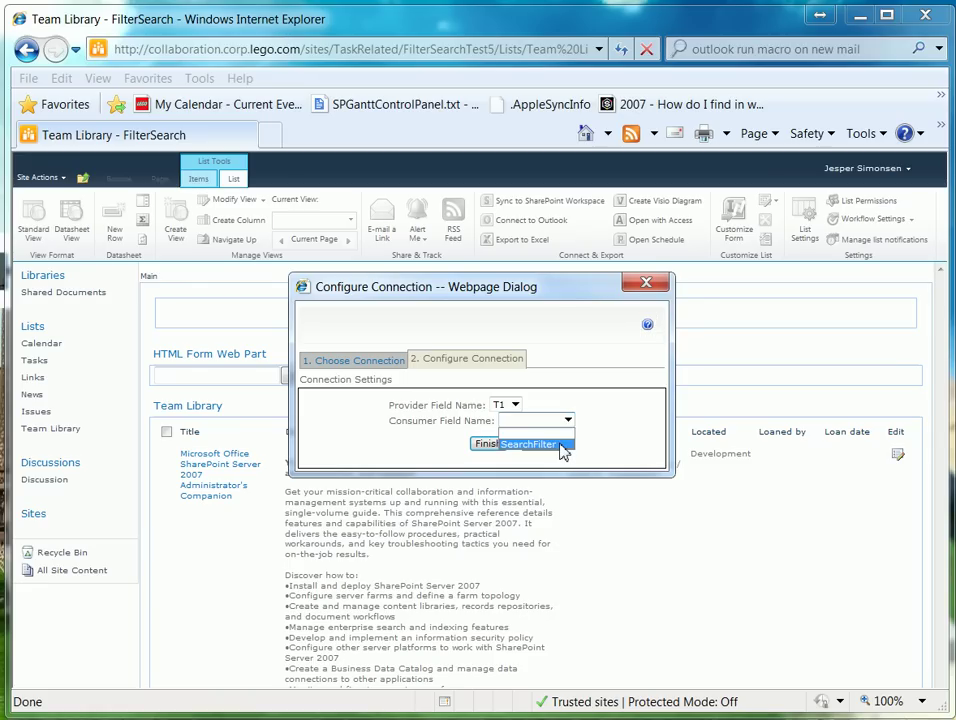
{"action": "left_click", "coordinate": [560, 446]}
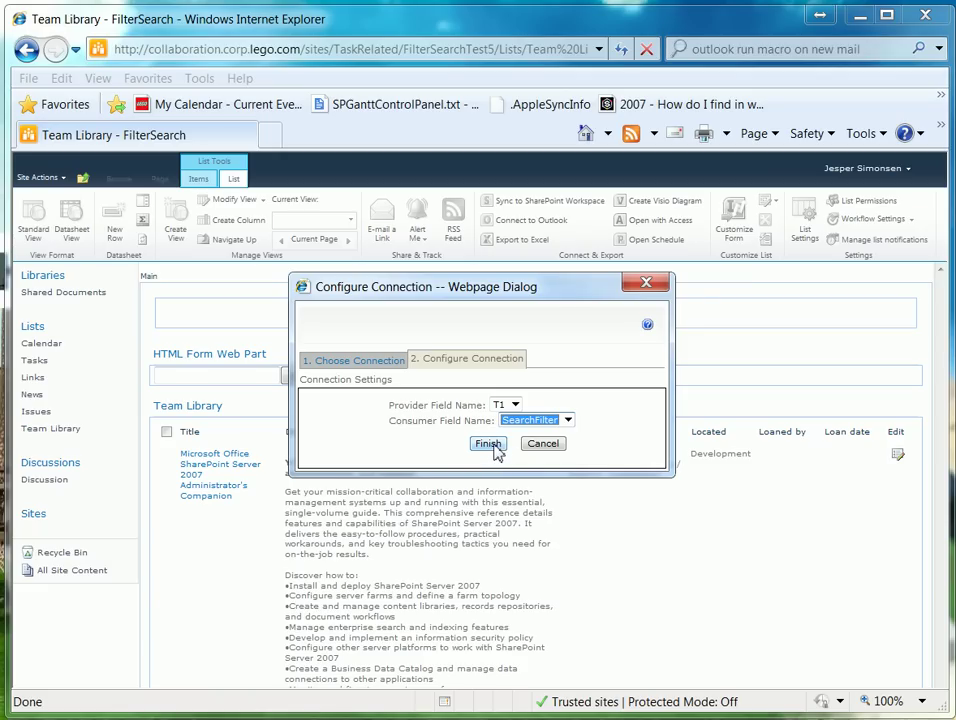
{"action": "left_click", "coordinate": [489, 444]}
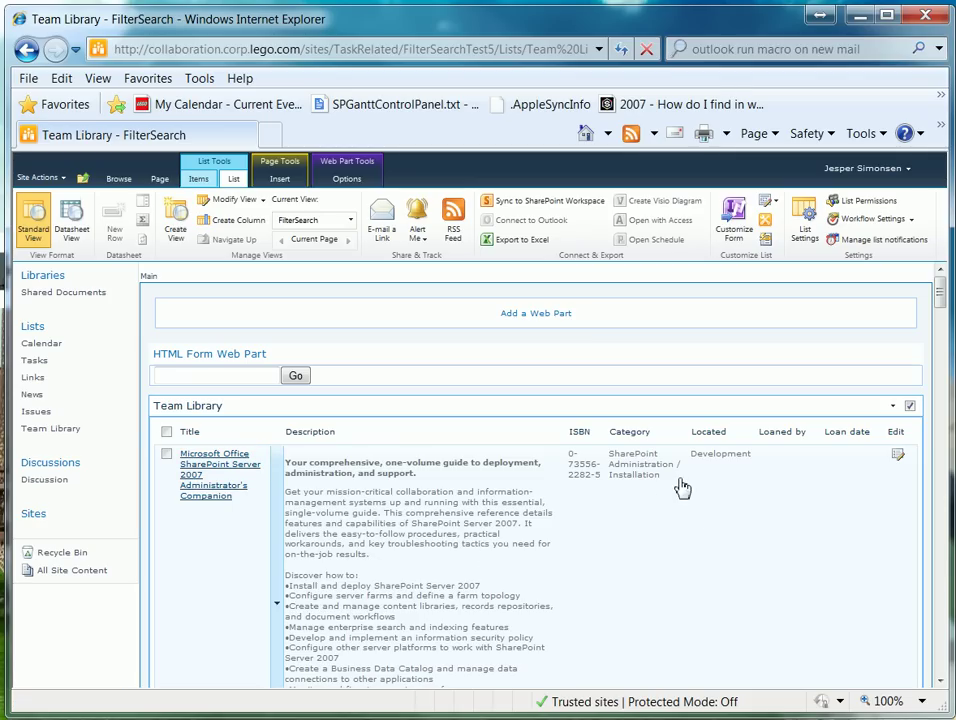
Step: Edit the Team Library web part and open its current view's settings
{"action": "left_click", "coordinate": [892, 408]}
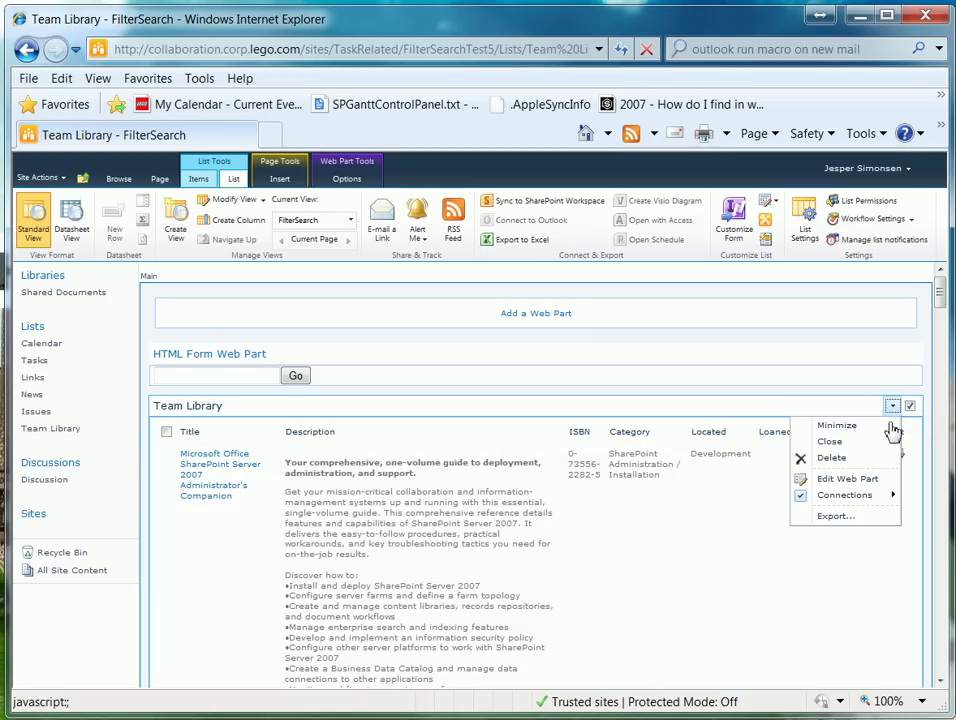
{"action": "left_click", "coordinate": [873, 484]}
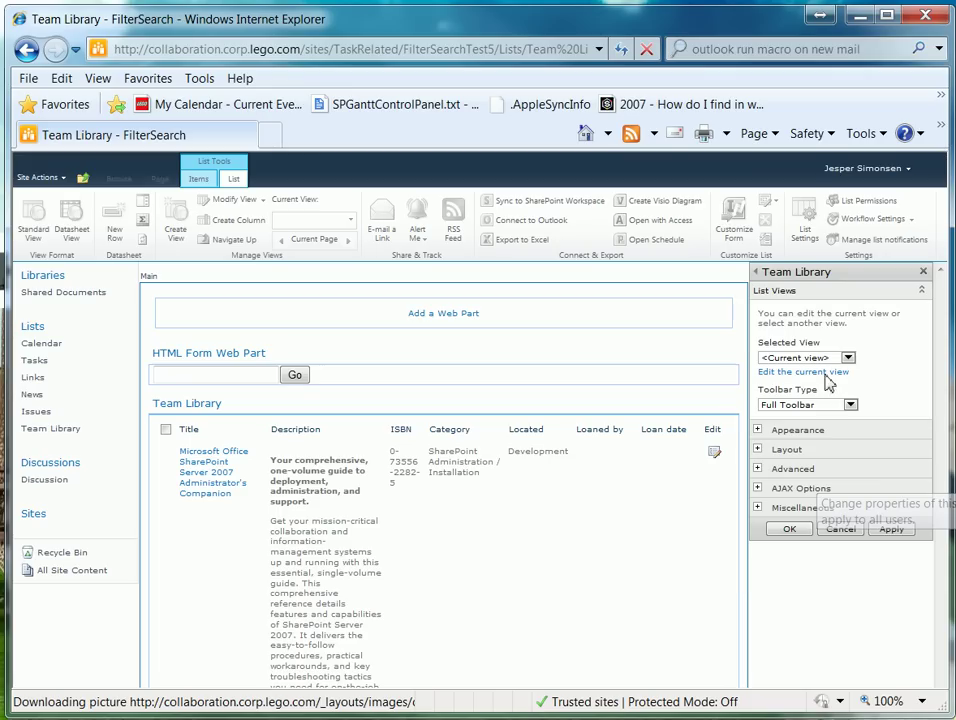
{"action": "left_click", "coordinate": [816, 374]}
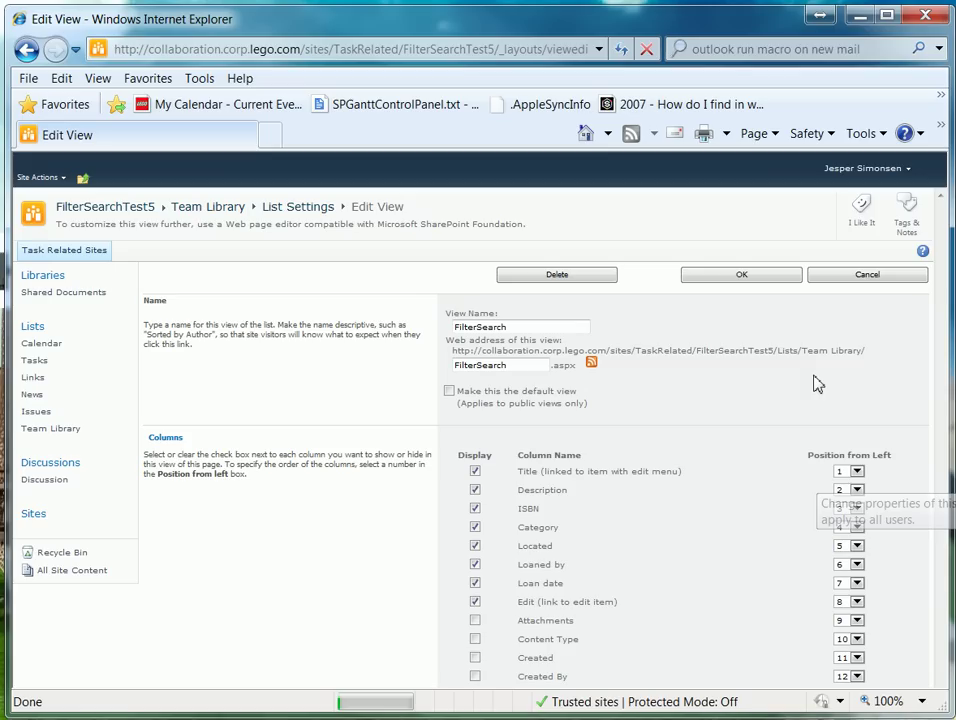
Step: Set the view's first filter condition to show items when Title contains {SearchFilter}
{"action": "scroll", "coordinate": [721, 461], "scroll_direction": "down", "scroll_amount": 12}
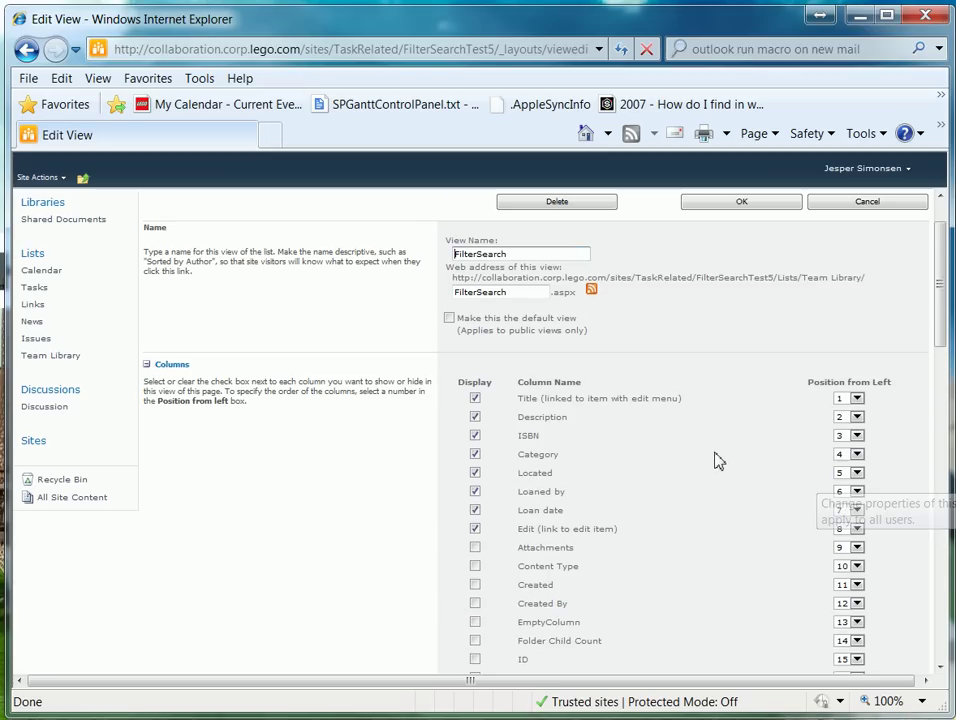
{"action": "scroll", "coordinate": [721, 466], "scroll_direction": "down", "scroll_amount": 5}
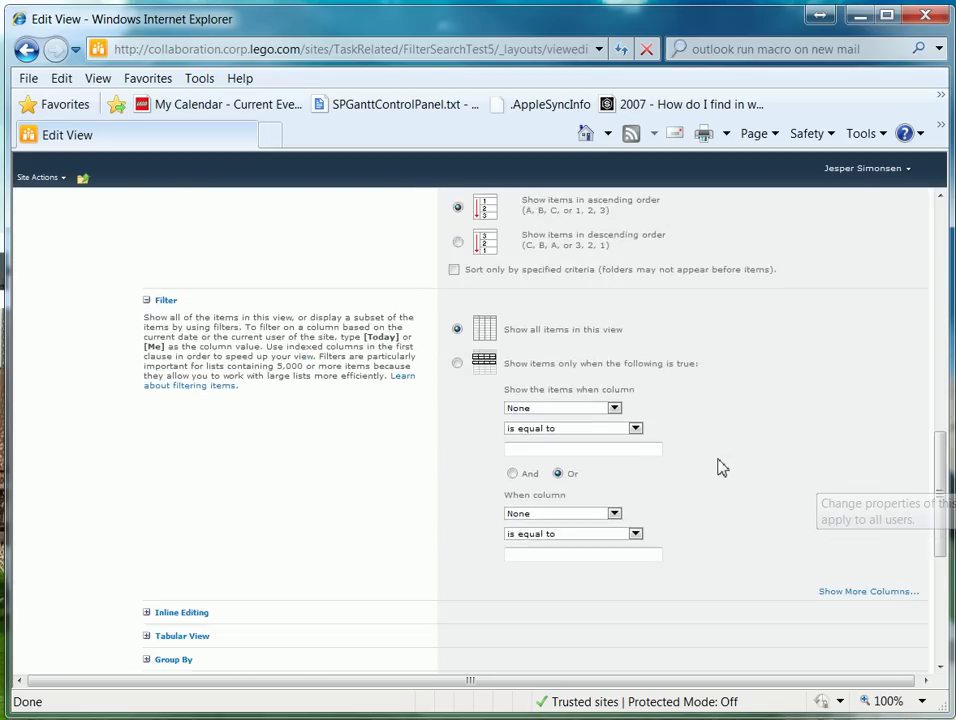
{"action": "scroll", "coordinate": [722, 463], "scroll_direction": "up", "scroll_amount": 3}
{"action": "scroll", "coordinate": [724, 462], "scroll_direction": "up", "scroll_amount": 1}
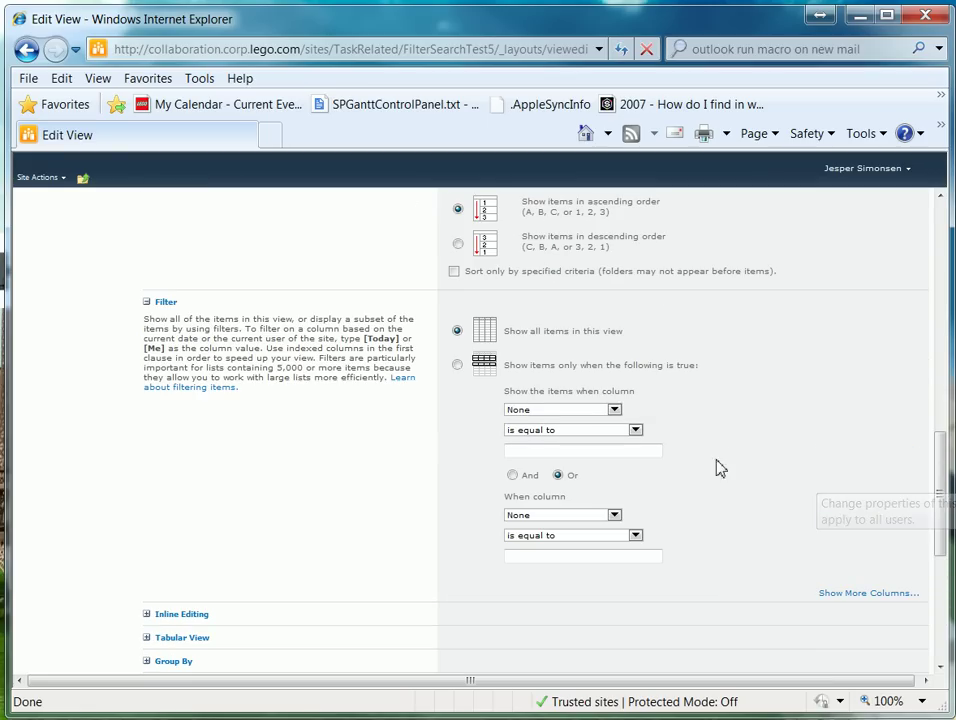
{"action": "left_click", "coordinate": [614, 410]}
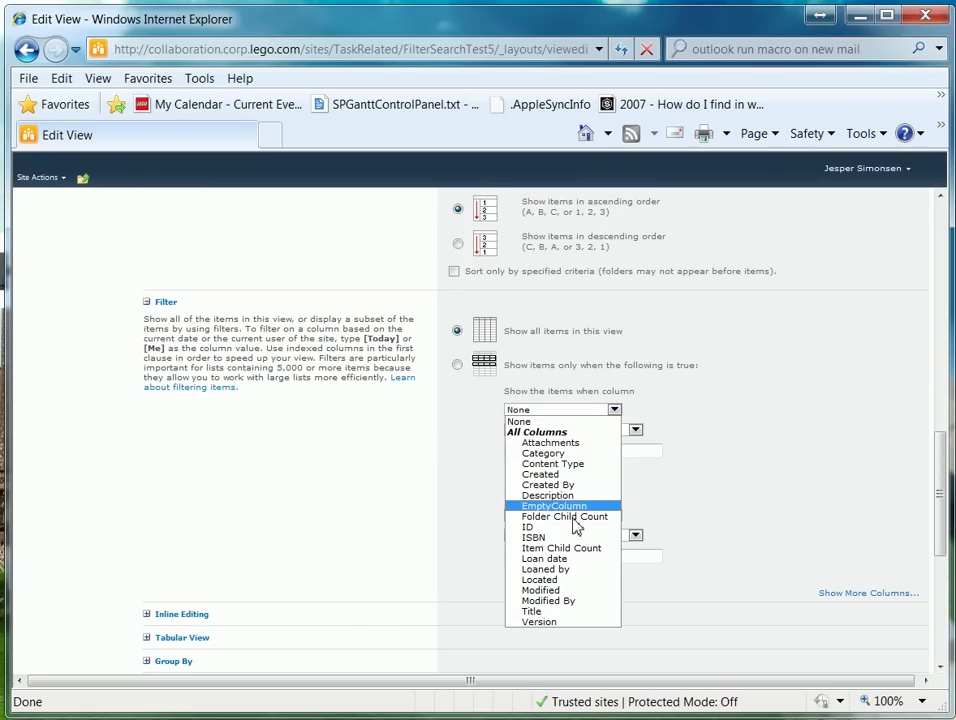
{"action": "left_click", "coordinate": [556, 614]}
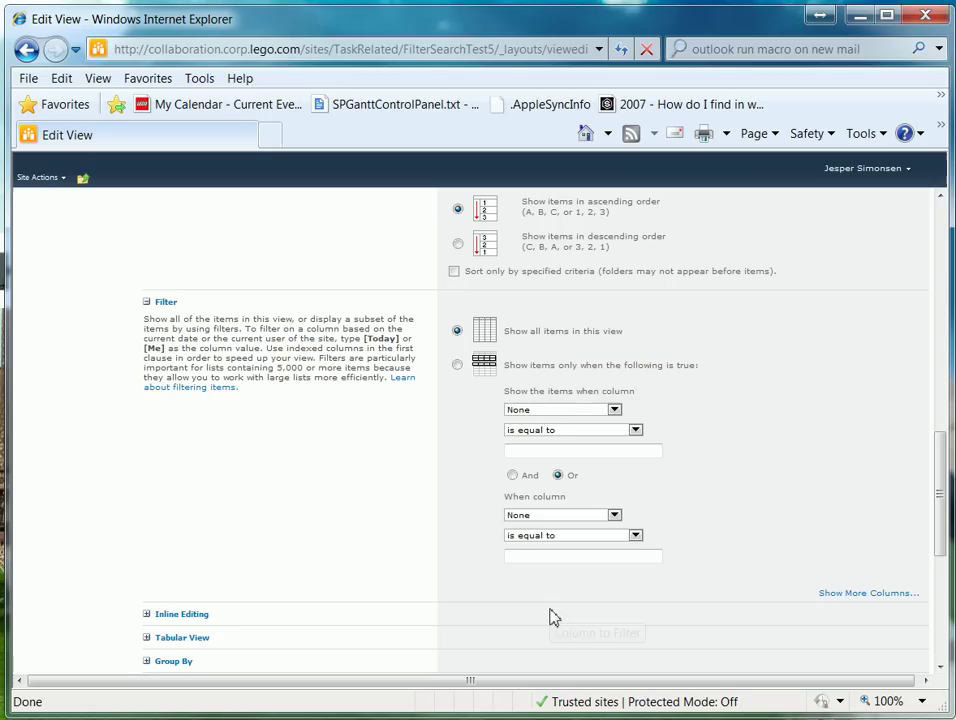
{"action": "left_click", "coordinate": [560, 432]}
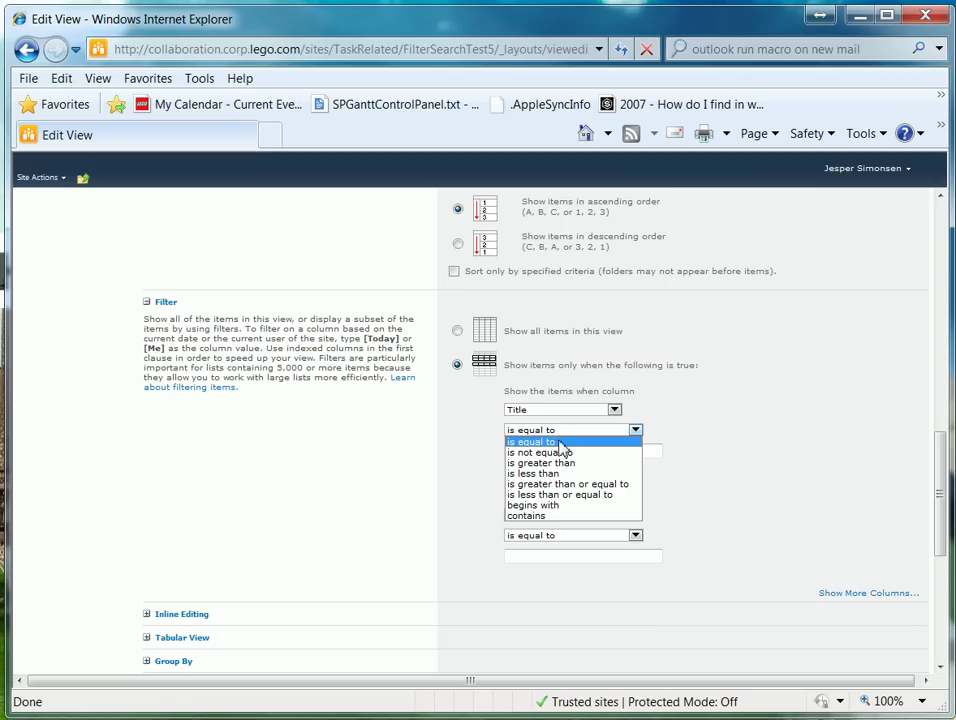
{"action": "left_click", "coordinate": [552, 505]}
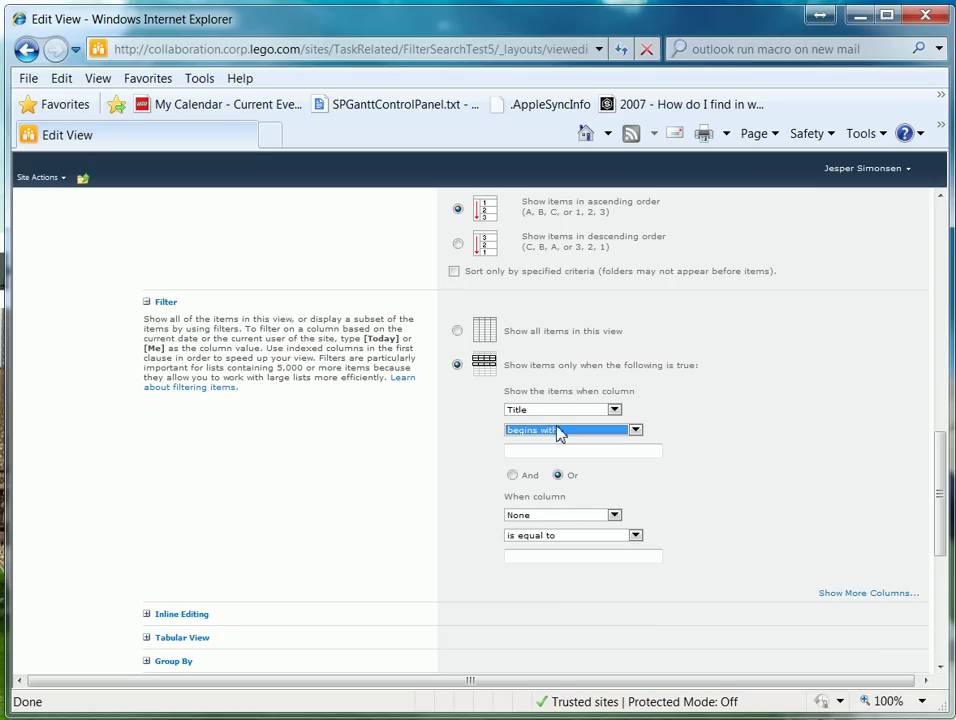
{"action": "left_click", "coordinate": [559, 432]}
{"action": "left_click", "coordinate": [557, 520]}
{"action": "key", "text": "Down"}
{"action": "left_click", "coordinate": [557, 452]}
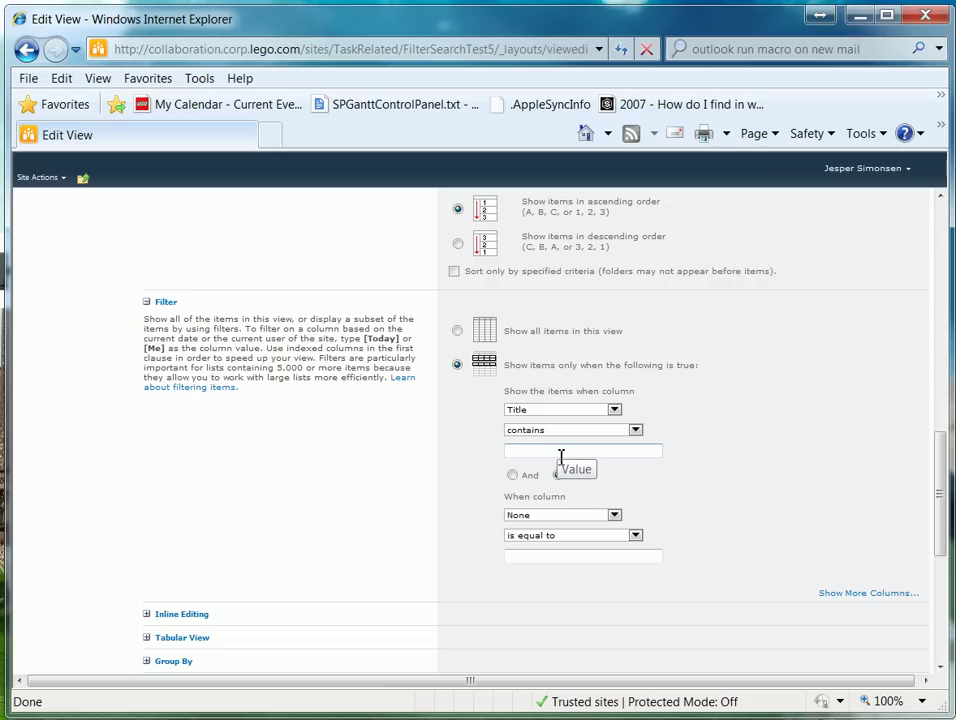
{"action": "type", "text": "{Sea"}
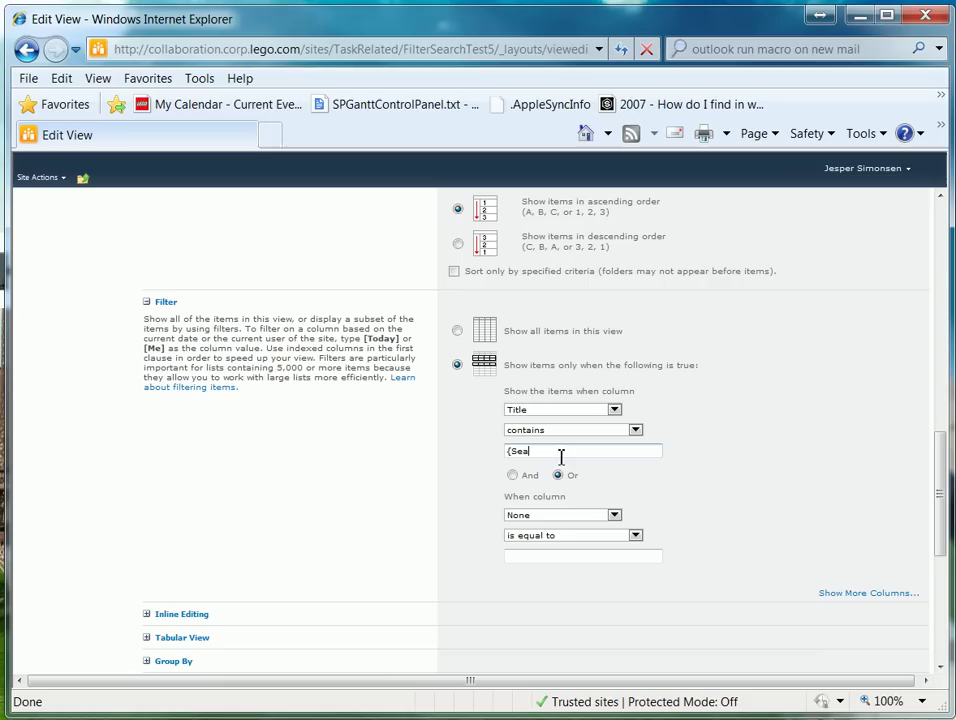
{"action": "type", "text": "rchFilter}"}
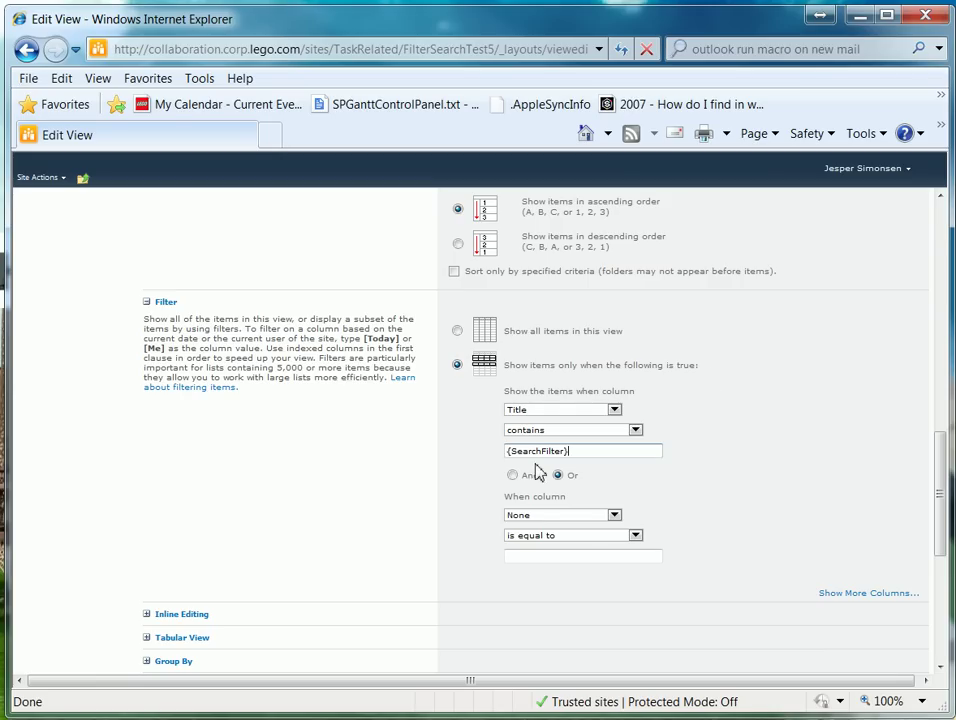
Step: Add a second filter condition joined by Or, Description contains {SearchFilter, and save the view
{"action": "left_click", "coordinate": [545, 520]}
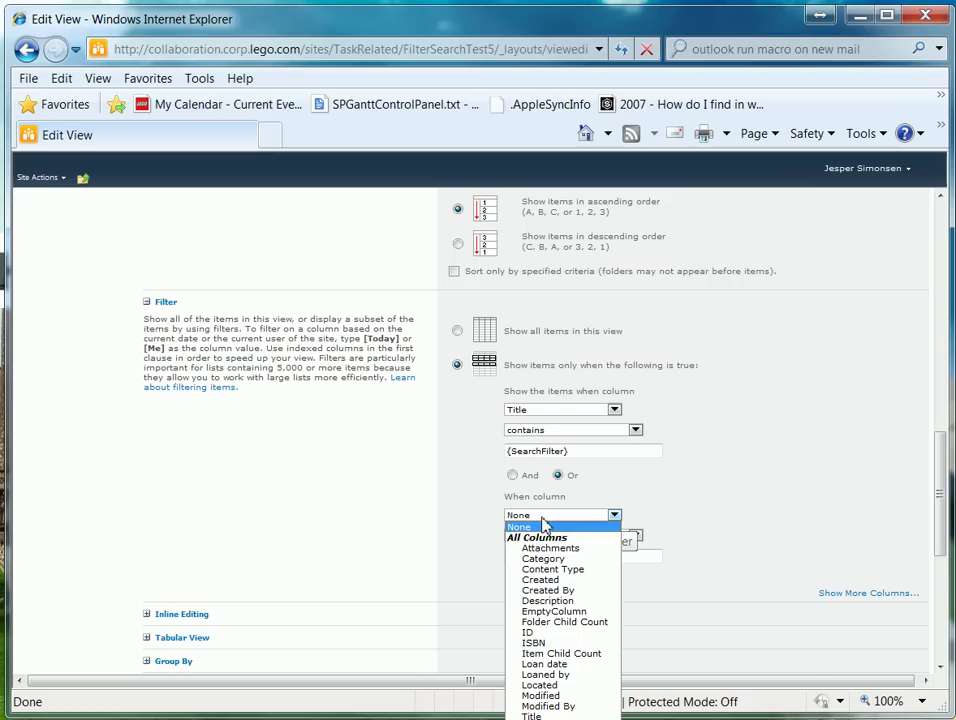
{"action": "left_click", "coordinate": [542, 601]}
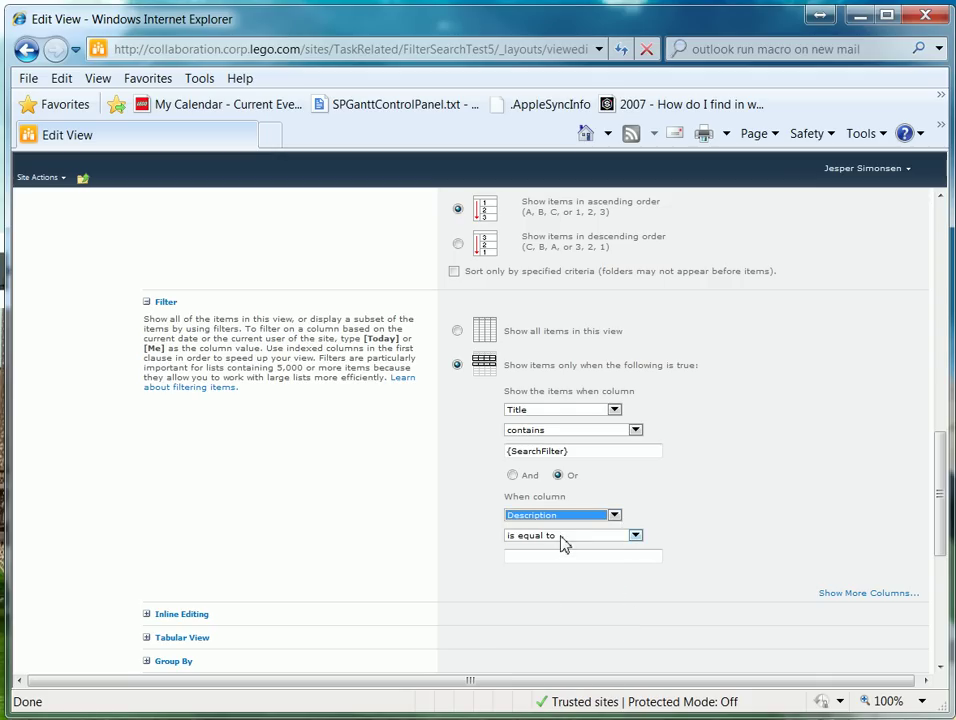
{"action": "left_click", "coordinate": [564, 537]}
{"action": "left_click", "coordinate": [560, 626]}
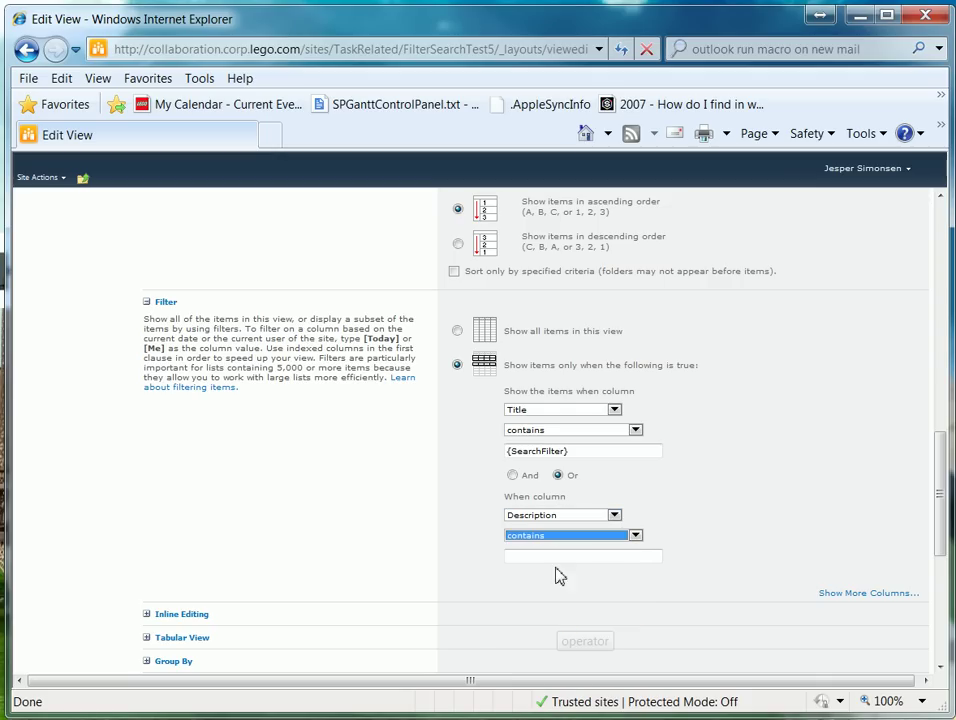
{"action": "left_click", "coordinate": [580, 559]}
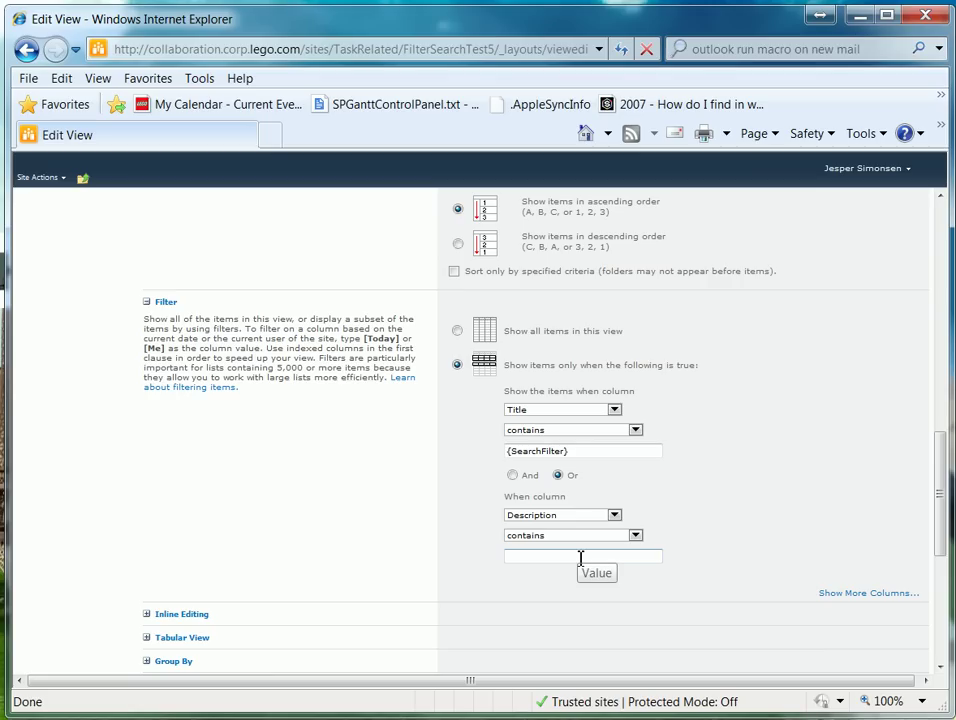
{"action": "type", "text": "{SearchFilter"}
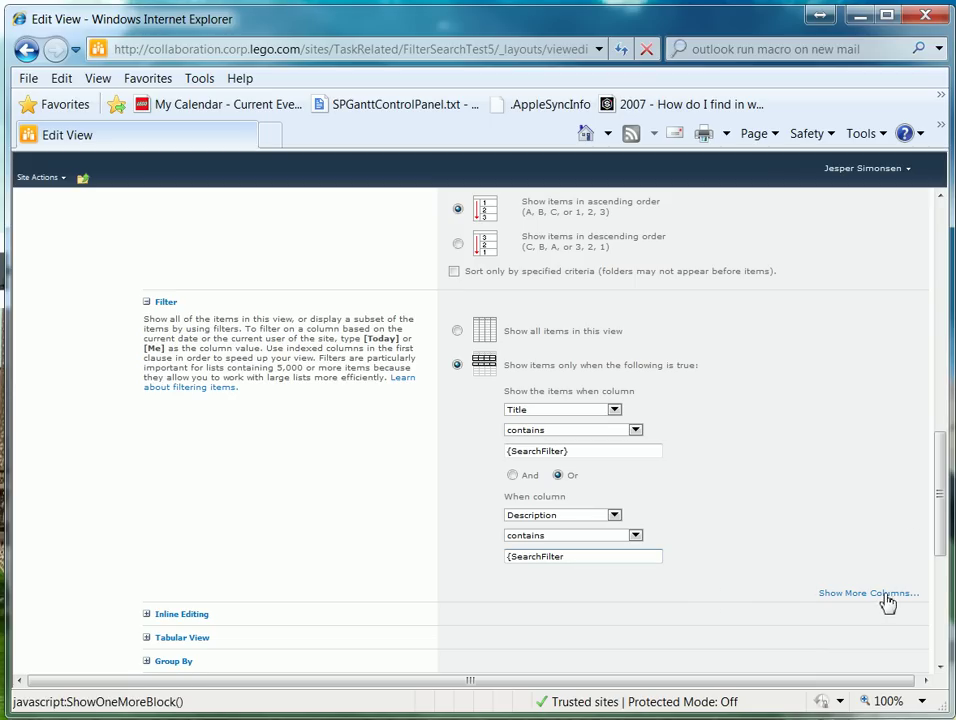
{"action": "left_click_drag", "start_coordinate": [944, 533], "coordinate": [941, 612]}
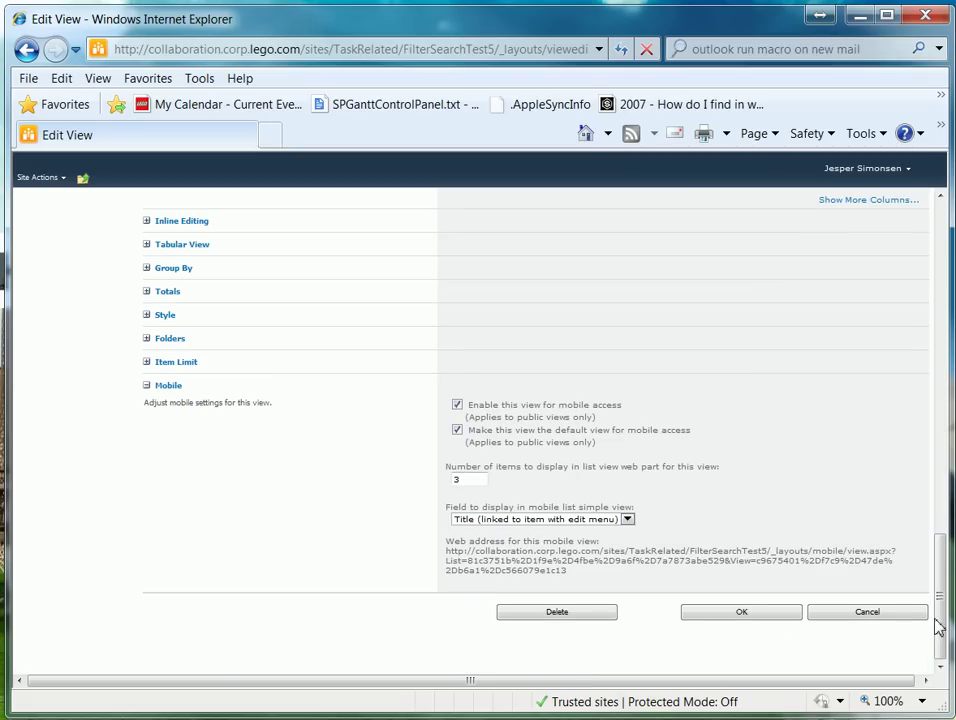
{"action": "left_click", "coordinate": [766, 621]}
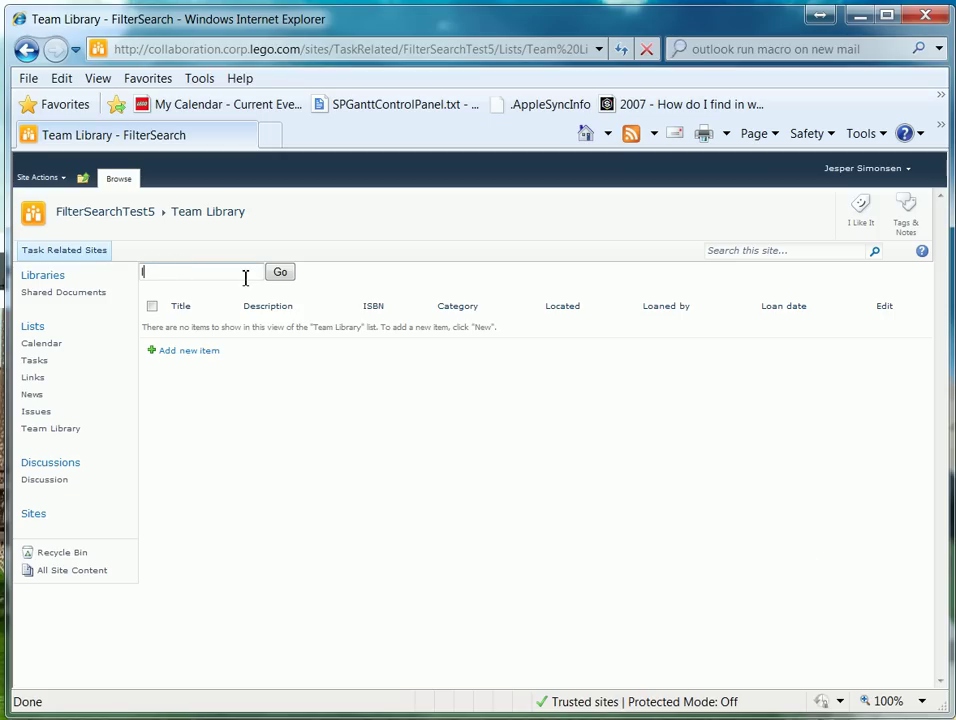
Step: Search the Team Library list for Infopath with the form's search box and examine the filtered items
{"action": "type", "text": "Infopas"}
{"action": "key", "text": "Return"}
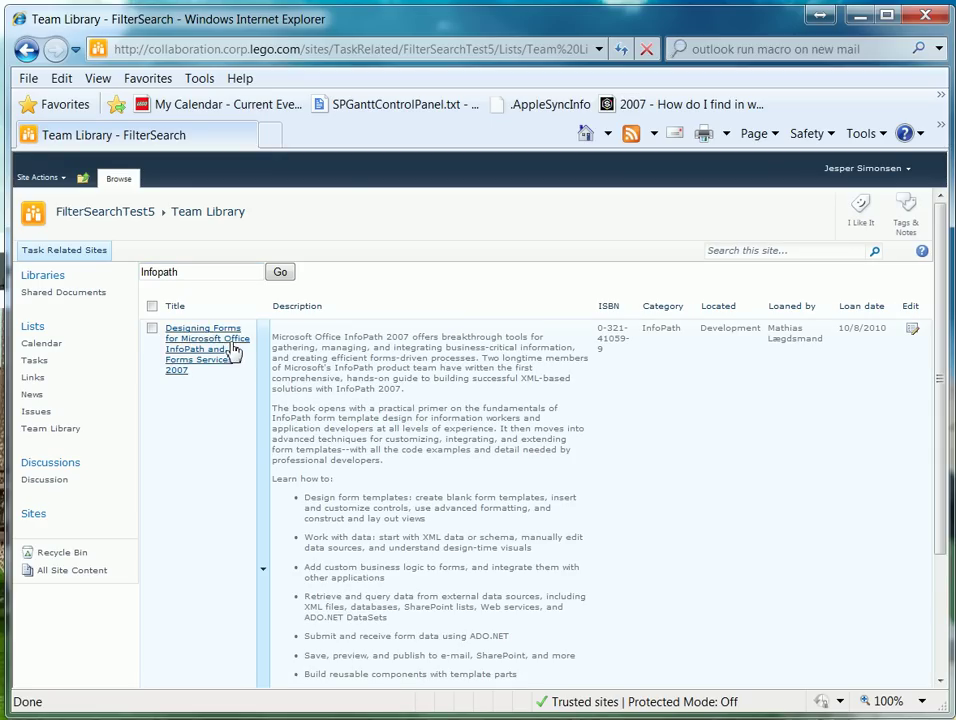
{"action": "scroll", "coordinate": [368, 410], "scroll_direction": "down", "scroll_amount": 3}
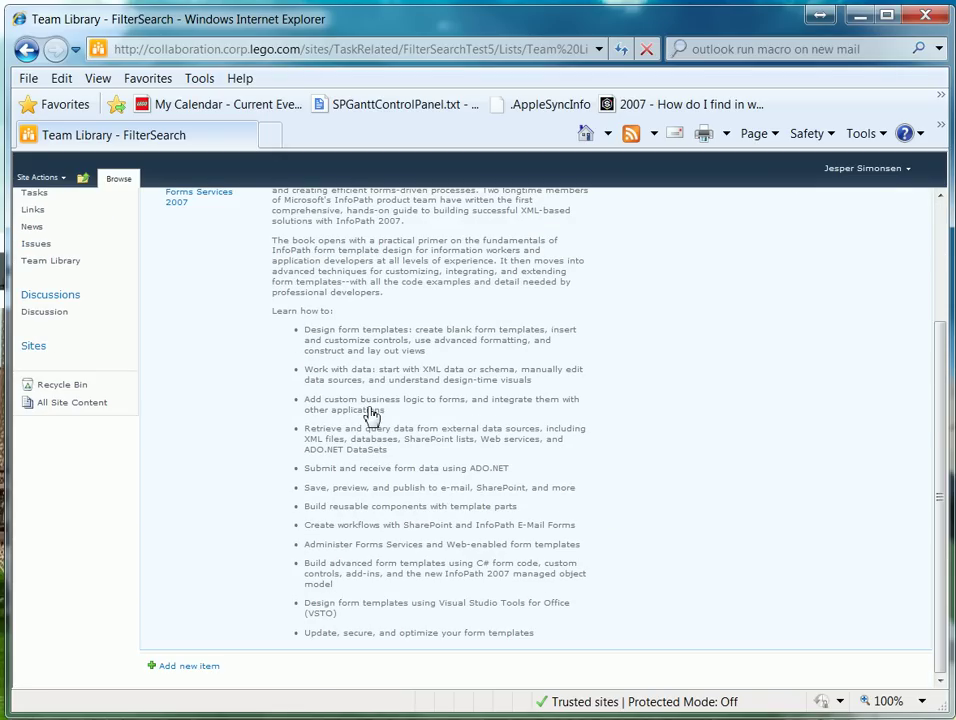
{"action": "scroll", "coordinate": [390, 429], "scroll_direction": "up", "scroll_amount": 3}
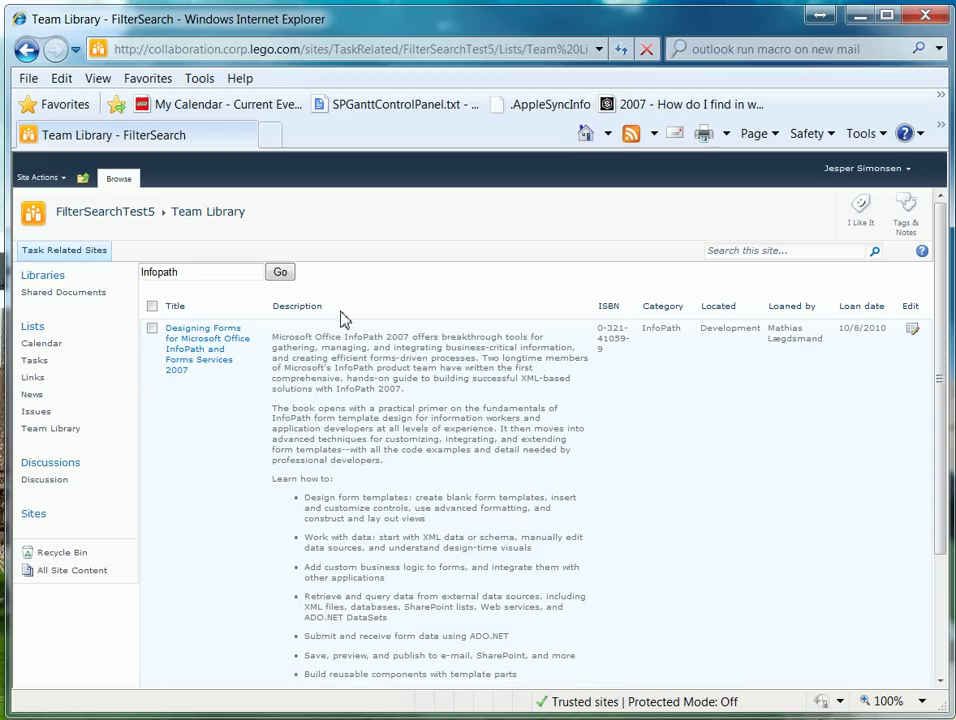
Step: Put the page in edit mode and add a Text Filter web part from the Filters category to the Main zone
{"action": "left_click", "coordinate": [58, 184]}
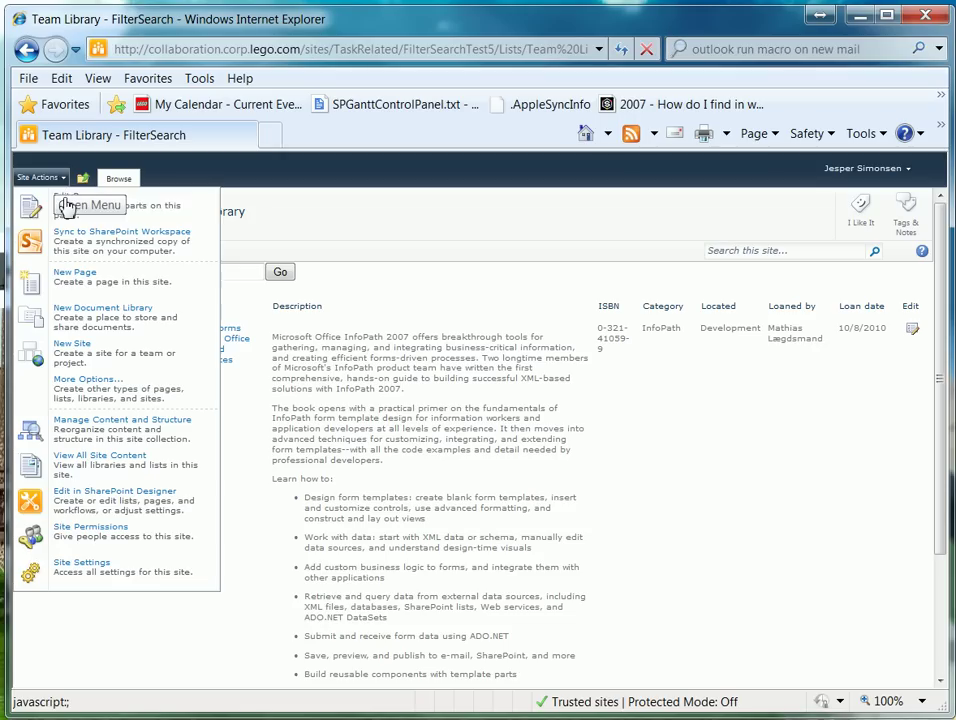
{"action": "left_click", "coordinate": [67, 213]}
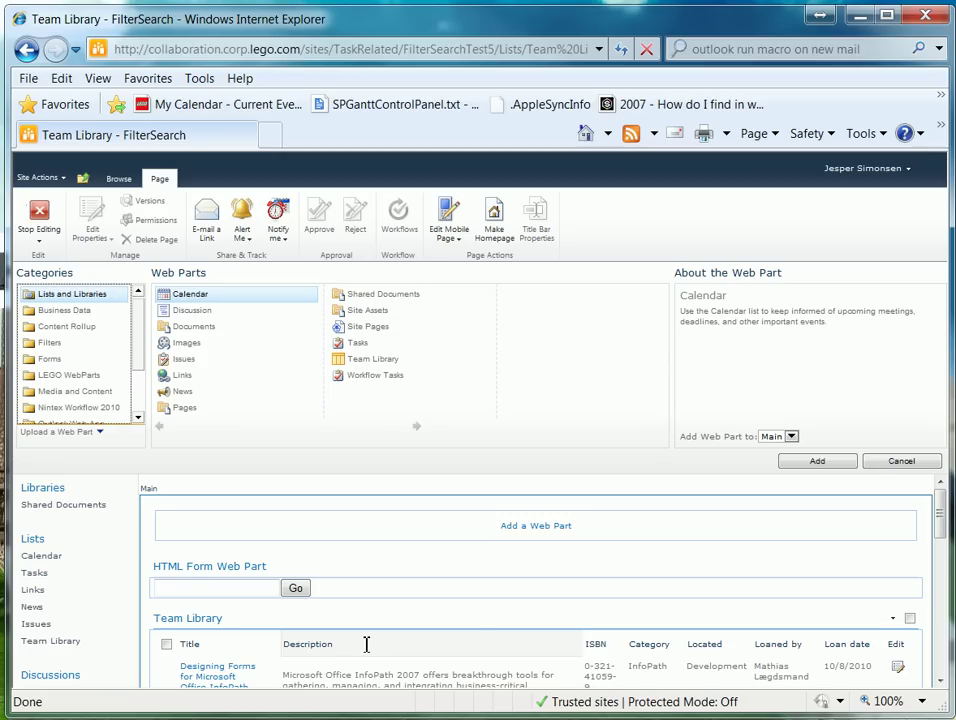
{"action": "left_click", "coordinate": [50, 343]}
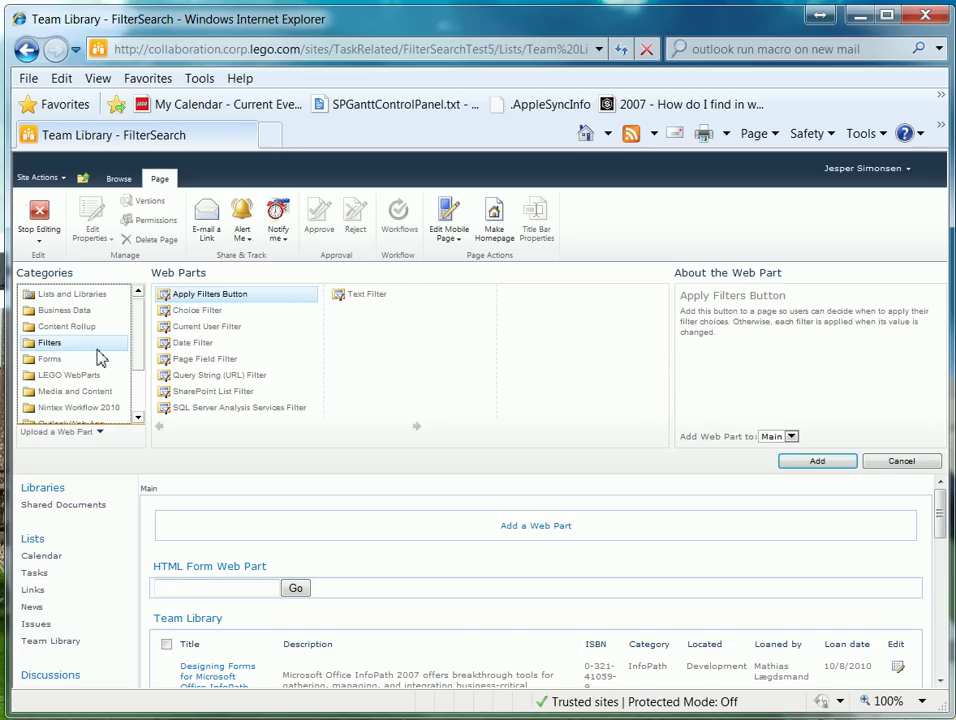
{"action": "left_click", "coordinate": [372, 297]}
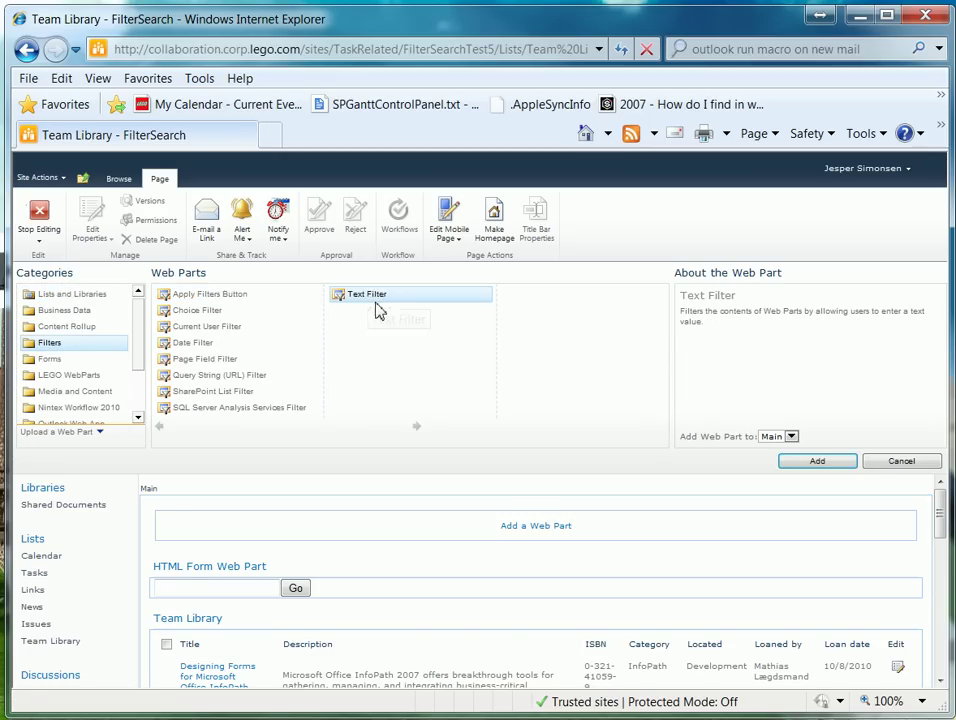
{"action": "left_click", "coordinate": [823, 466]}
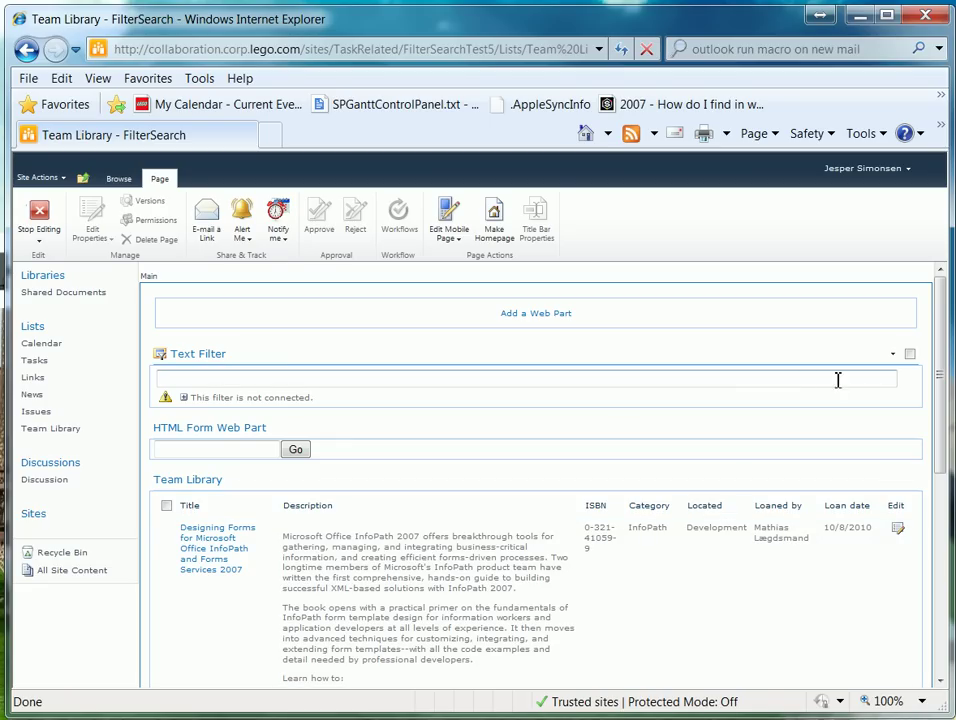
Step: Open the Text Filter web part's settings and set its default value to e in the advanced filter options
{"action": "left_click", "coordinate": [892, 354]}
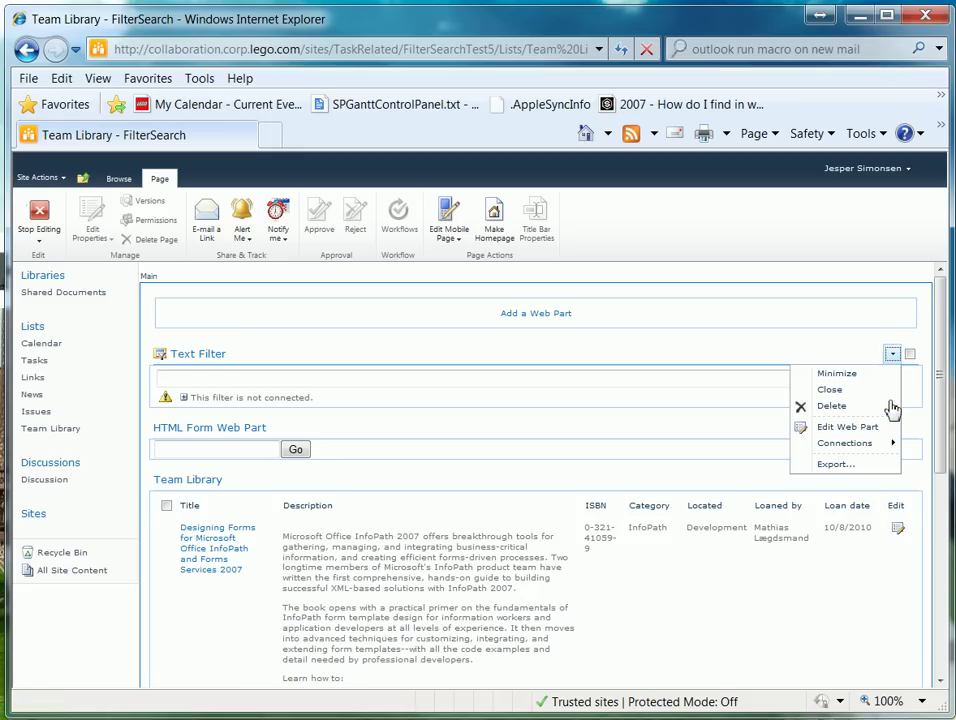
{"action": "left_click", "coordinate": [875, 429]}
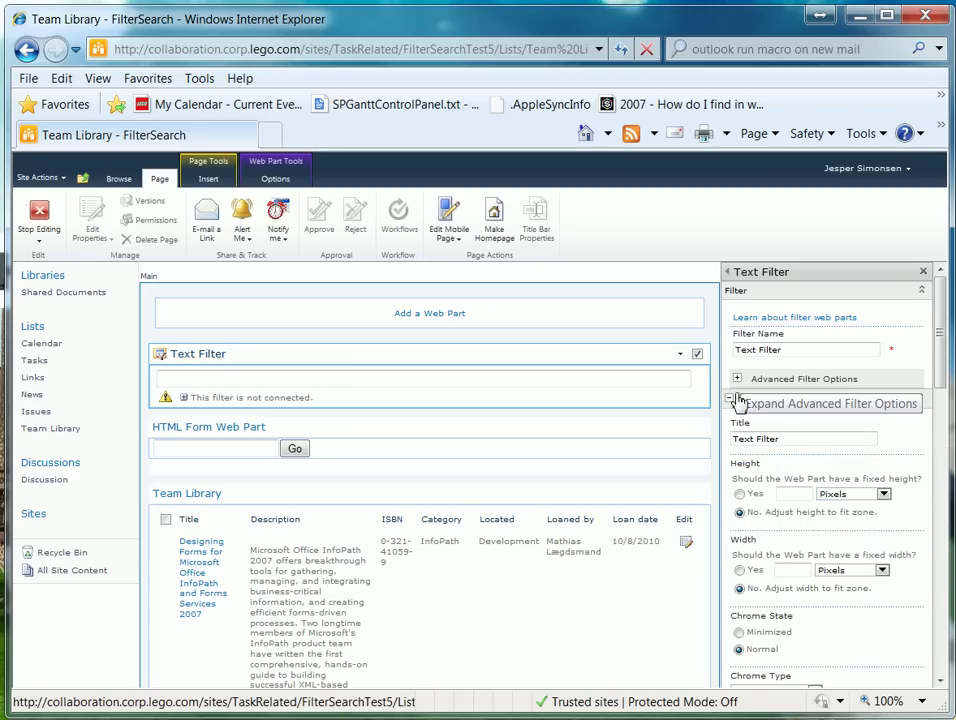
{"action": "left_click", "coordinate": [738, 380]}
{"action": "left_click", "coordinate": [770, 450]}
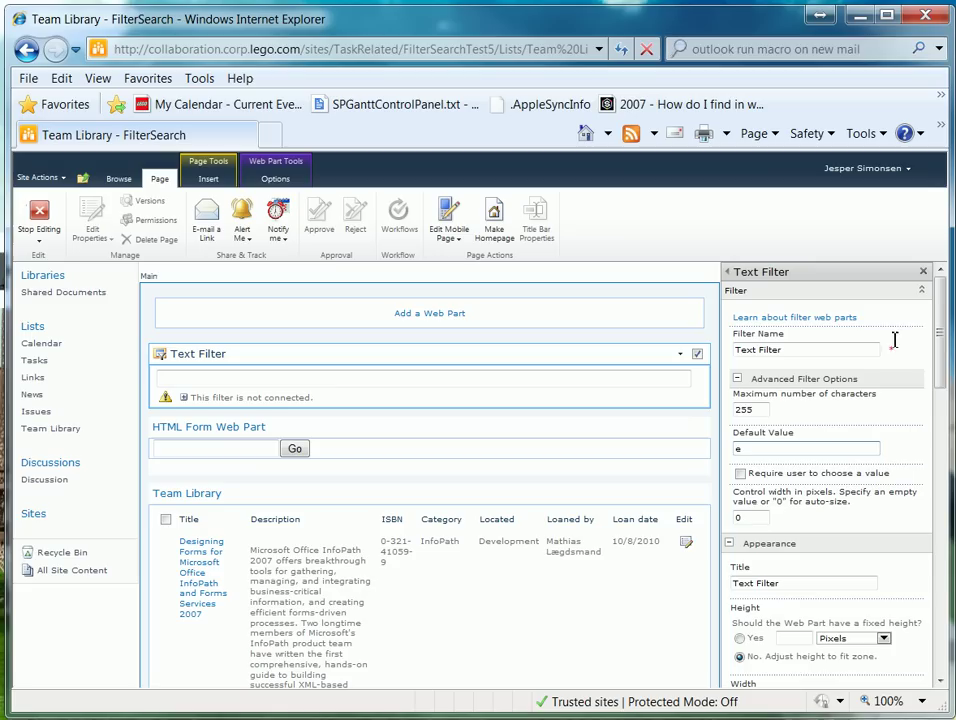
Step: Set the Text Filter's chrome state to Minimized and apply the change
{"action": "left_click_drag", "start_coordinate": [939, 305], "coordinate": [935, 358]}
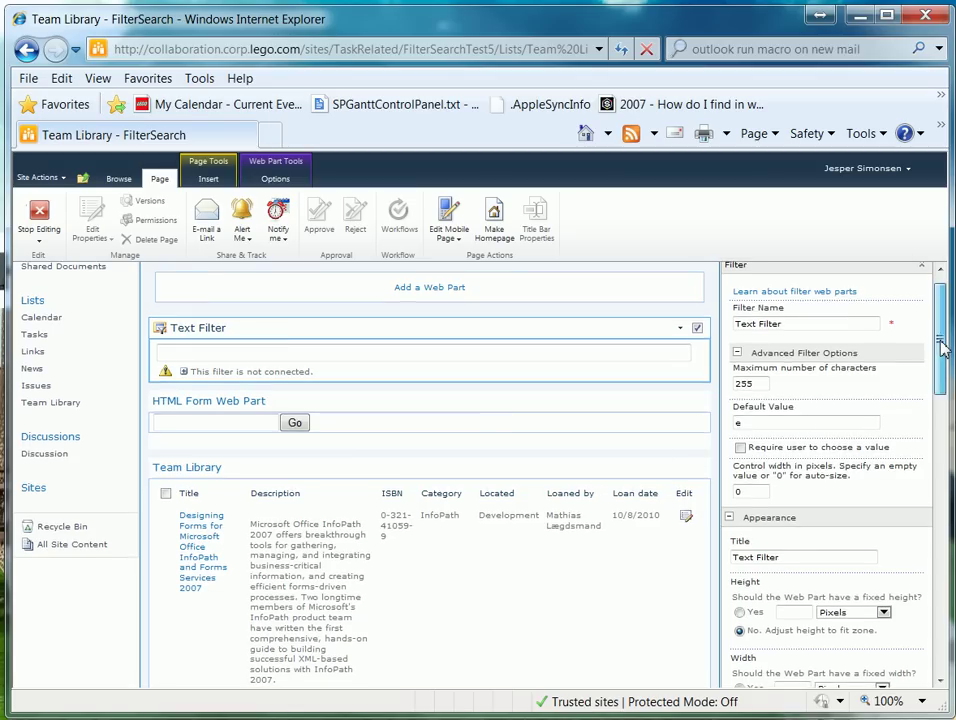
{"action": "left_click_drag", "start_coordinate": [940, 338], "coordinate": [940, 352]}
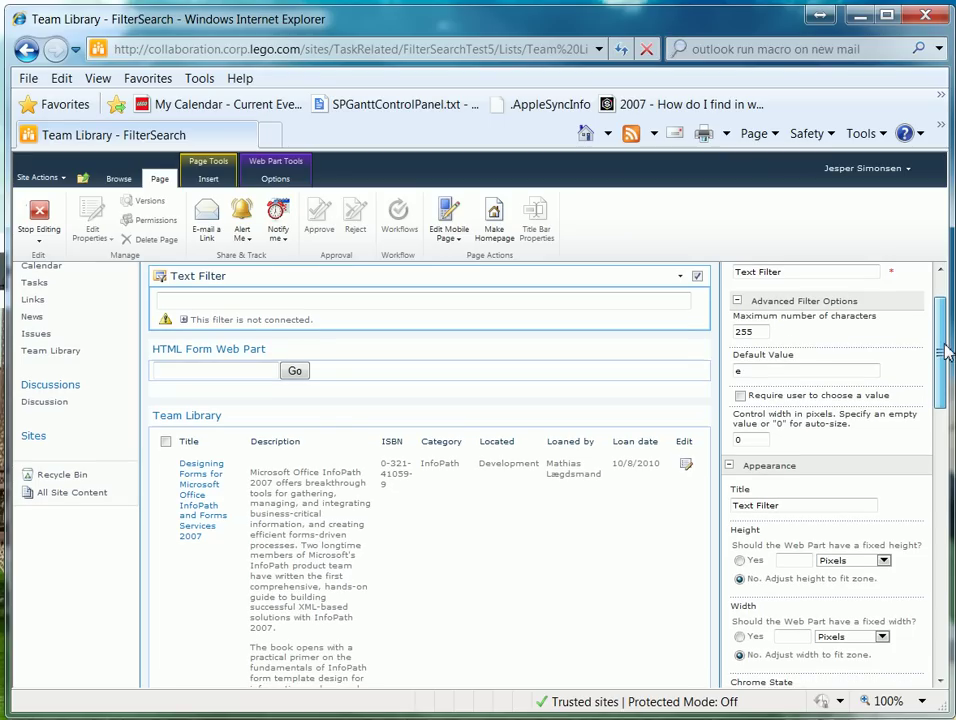
{"action": "left_click_drag", "start_coordinate": [943, 352], "coordinate": [946, 407]}
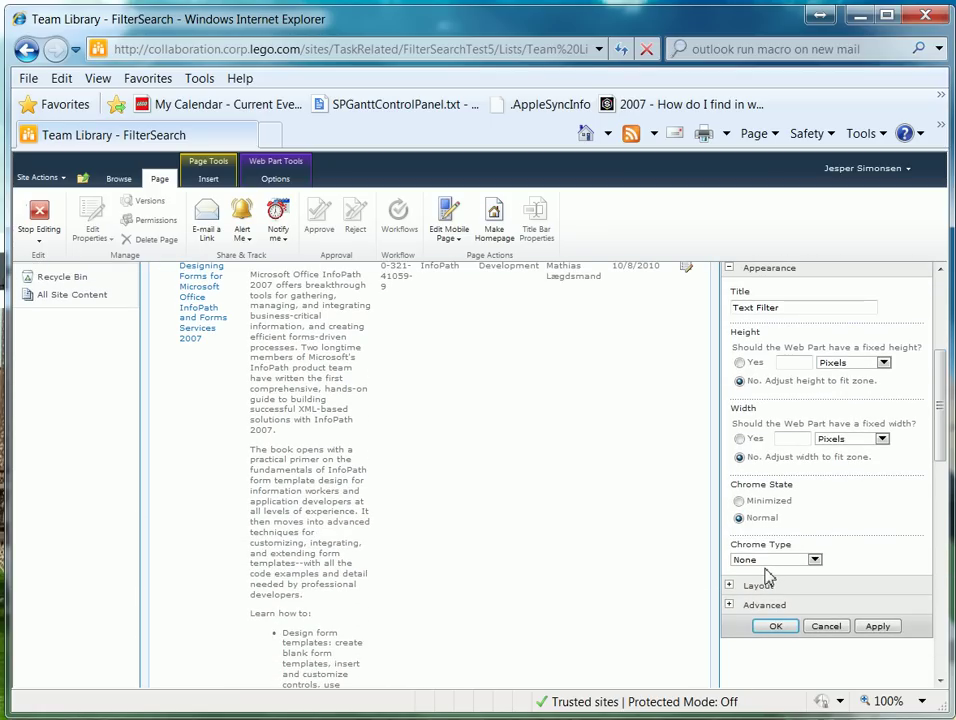
{"action": "left_click", "coordinate": [739, 501]}
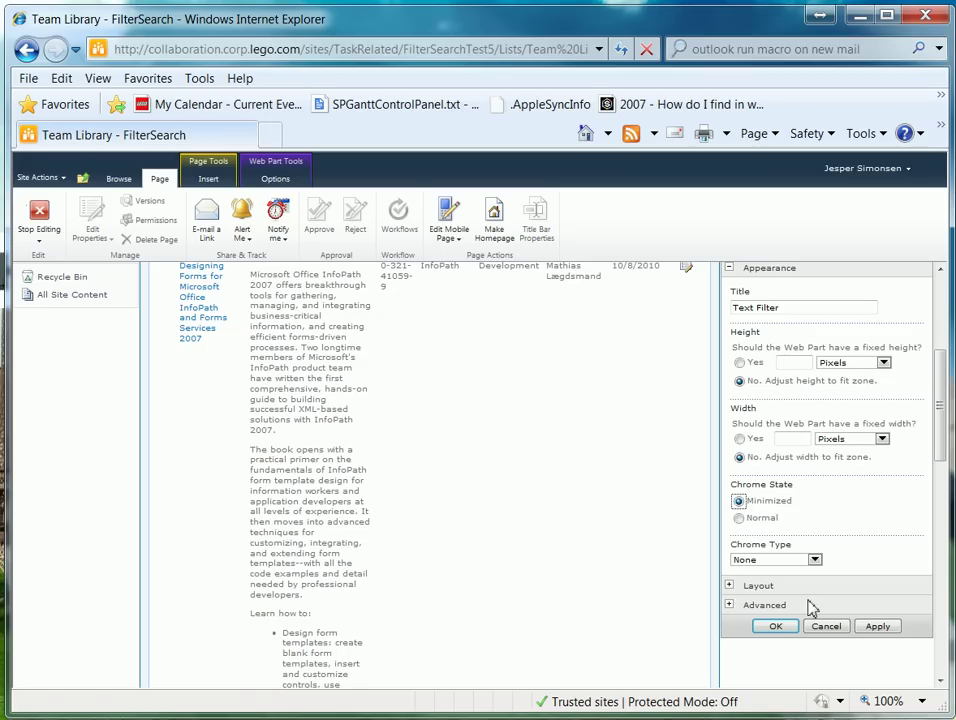
{"action": "left_click", "coordinate": [877, 627]}
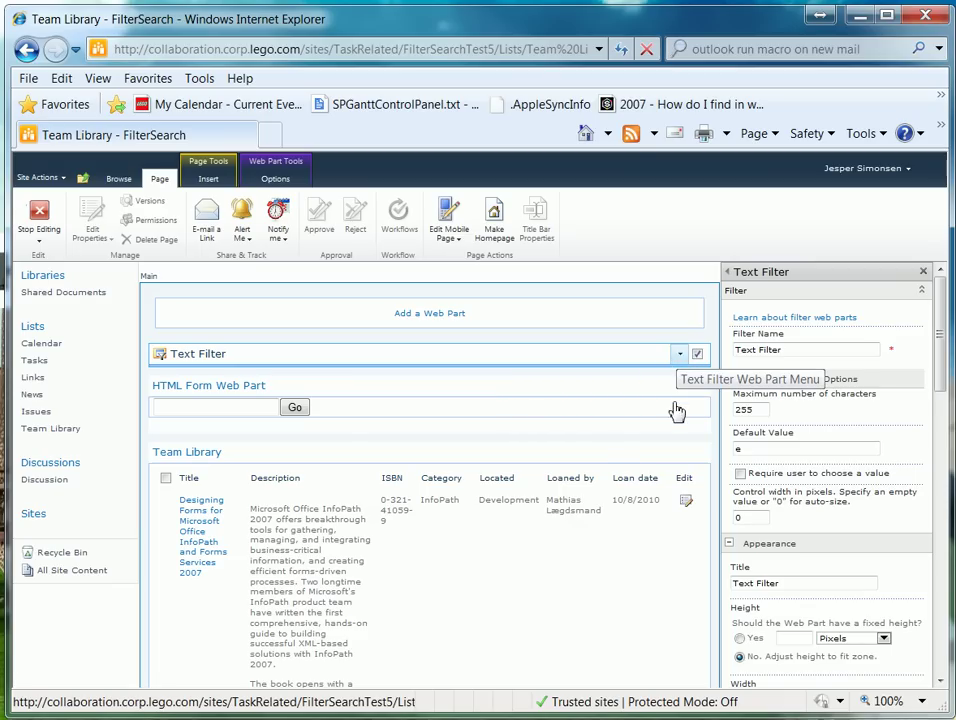
Step: Connect the Text Filter to Team Library as Get Parameters From with consumer field SearchFilter, and confirm the web part's settings
{"action": "left_click", "coordinate": [680, 356]}
{"action": "mouse_move", "coordinate": [662, 452]}
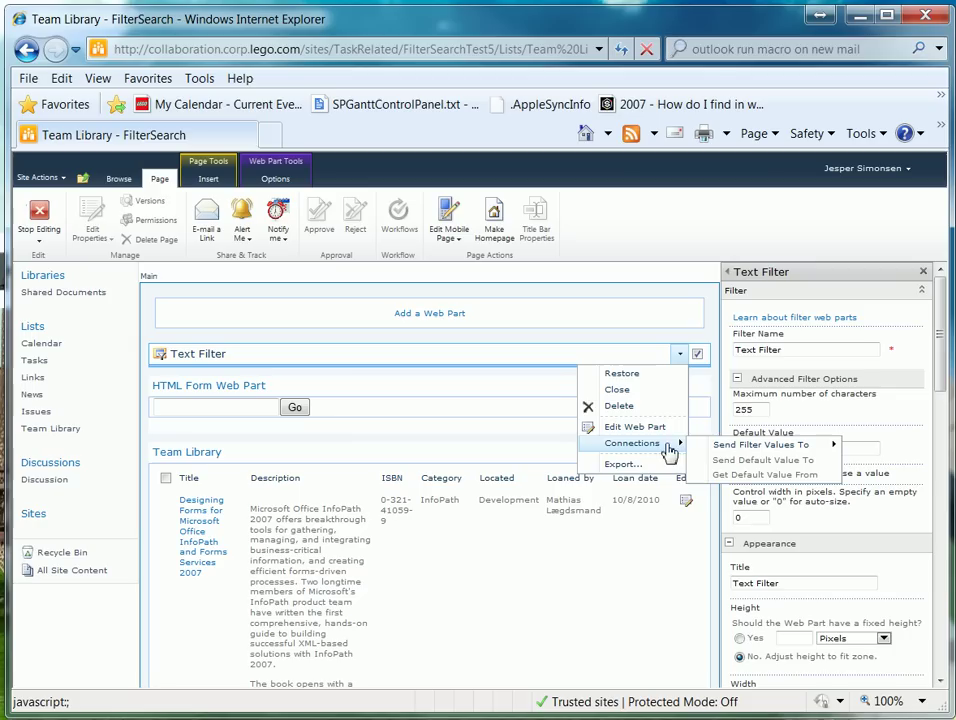
{"action": "mouse_move", "coordinate": [726, 452]}
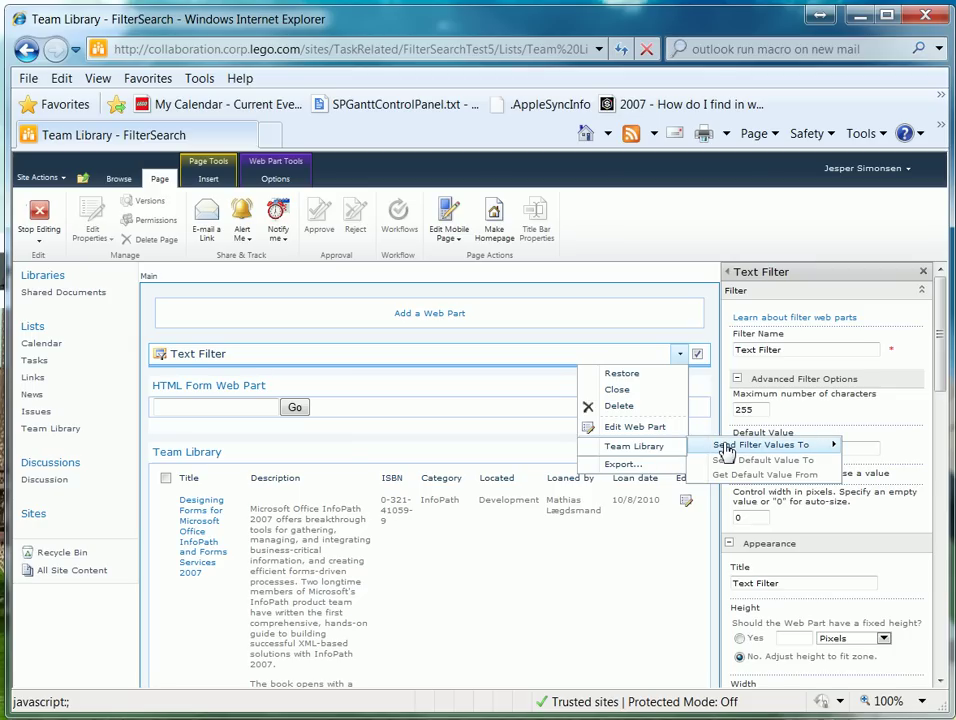
{"action": "left_click", "coordinate": [663, 452]}
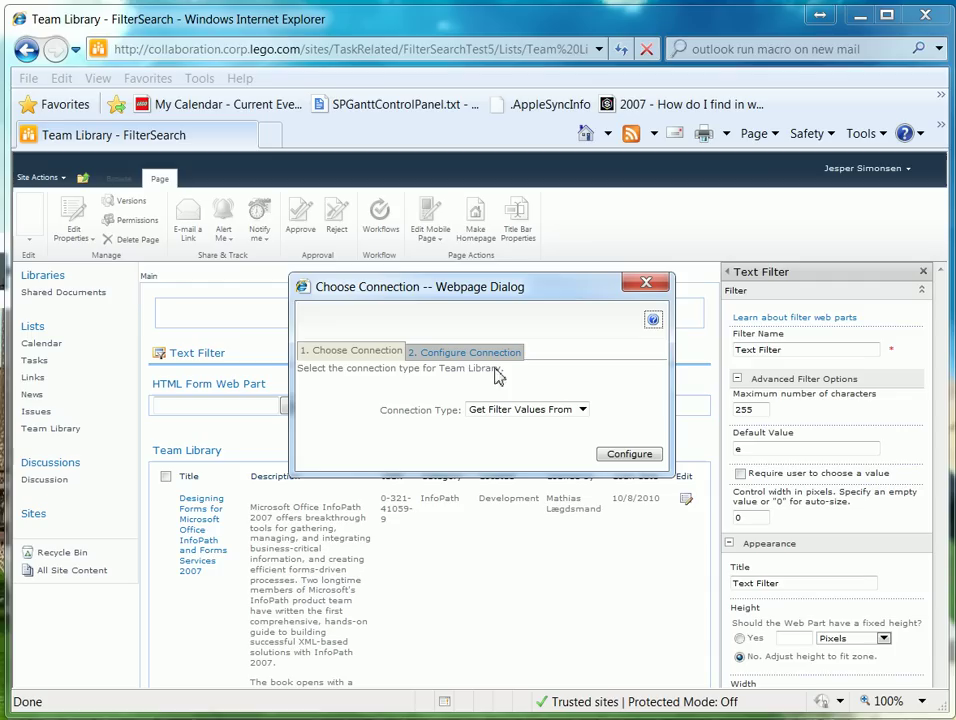
{"action": "left_click", "coordinate": [581, 410]}
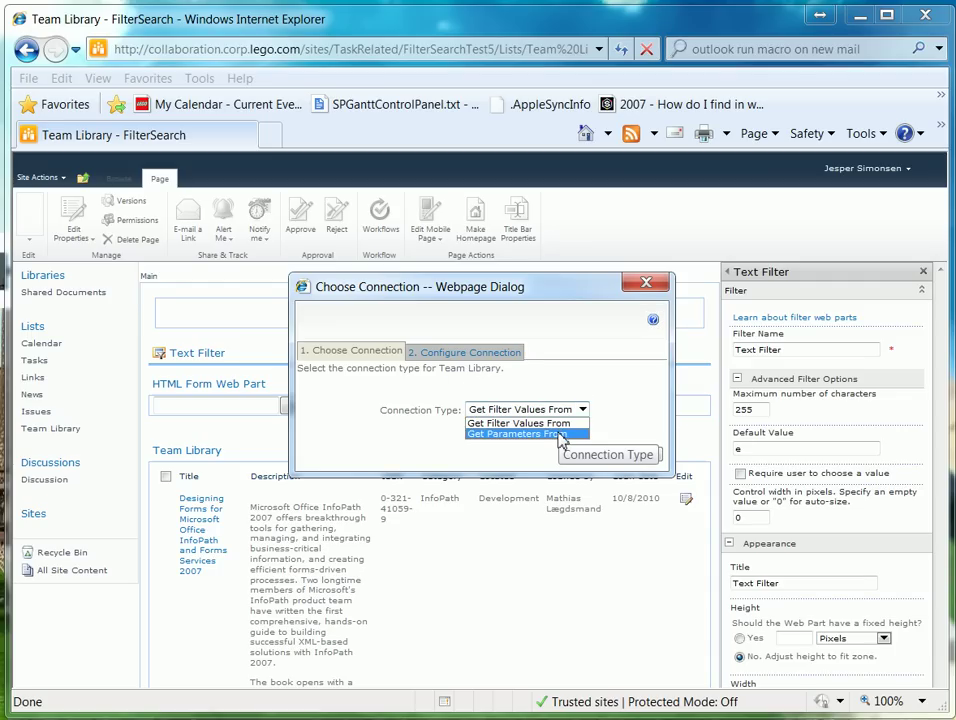
{"action": "left_click", "coordinate": [560, 434]}
{"action": "left_click", "coordinate": [625, 454]}
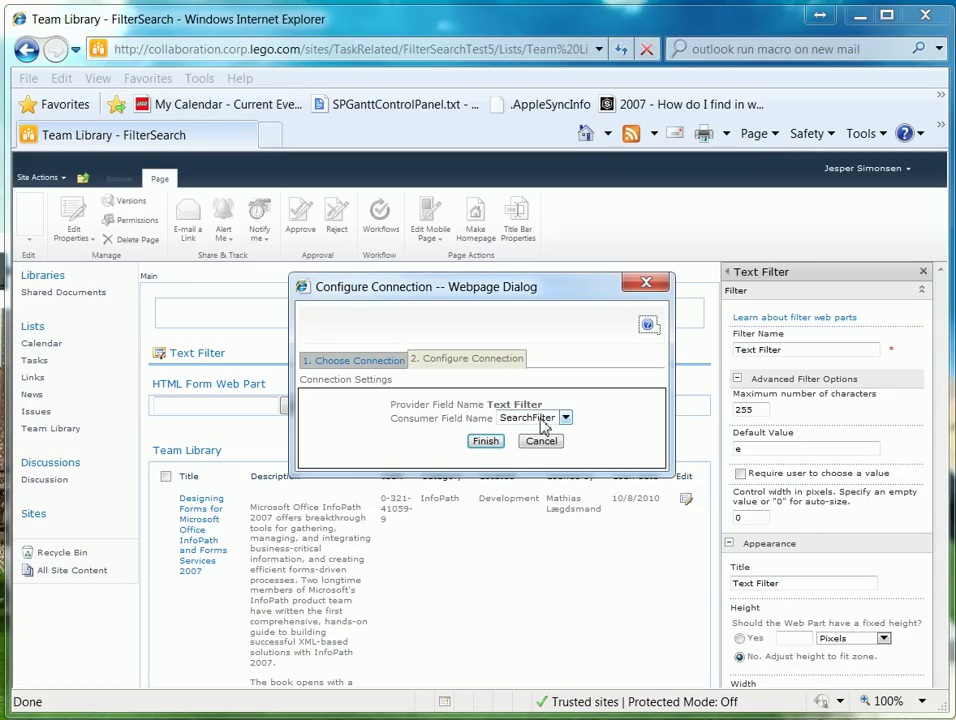
{"action": "left_click", "coordinate": [486, 443]}
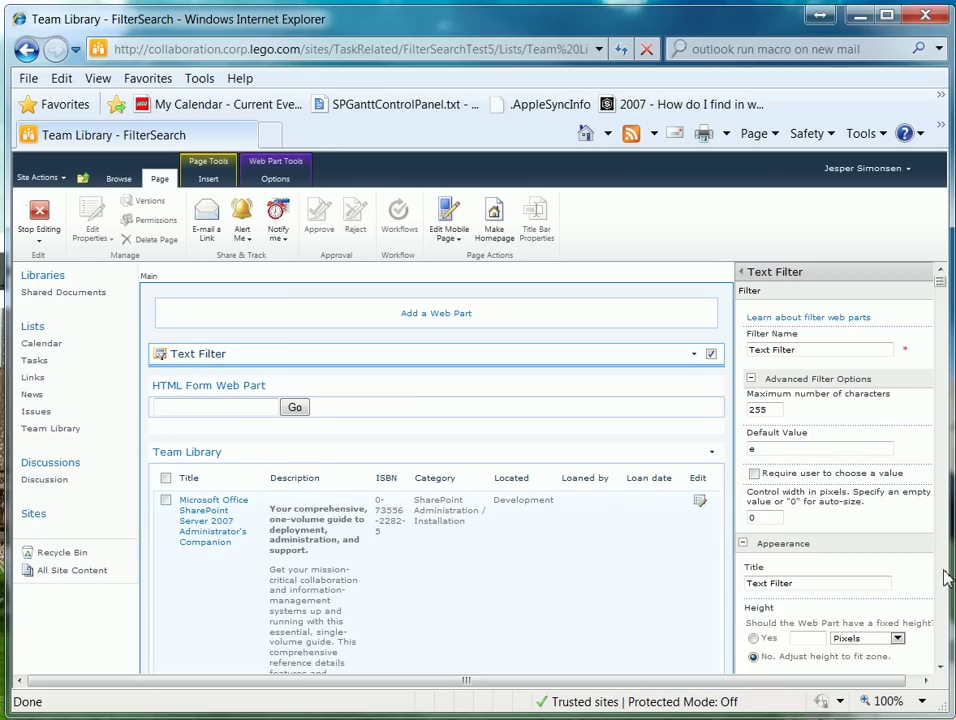
{"action": "scroll", "coordinate": [944, 575], "scroll_direction": "down", "scroll_amount": 3}
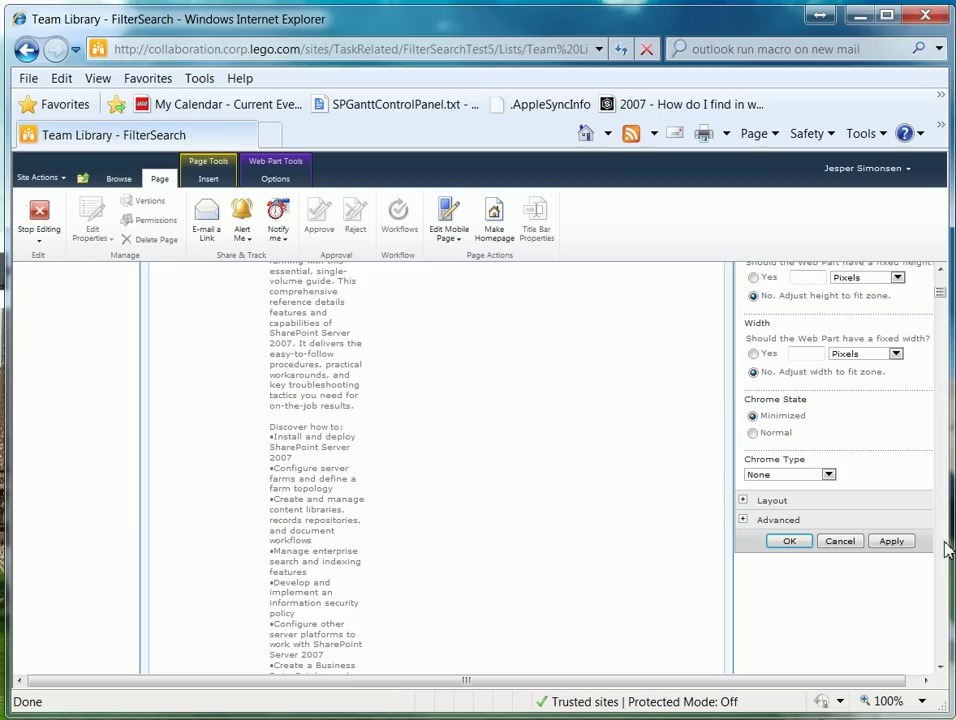
{"action": "left_click", "coordinate": [797, 541]}
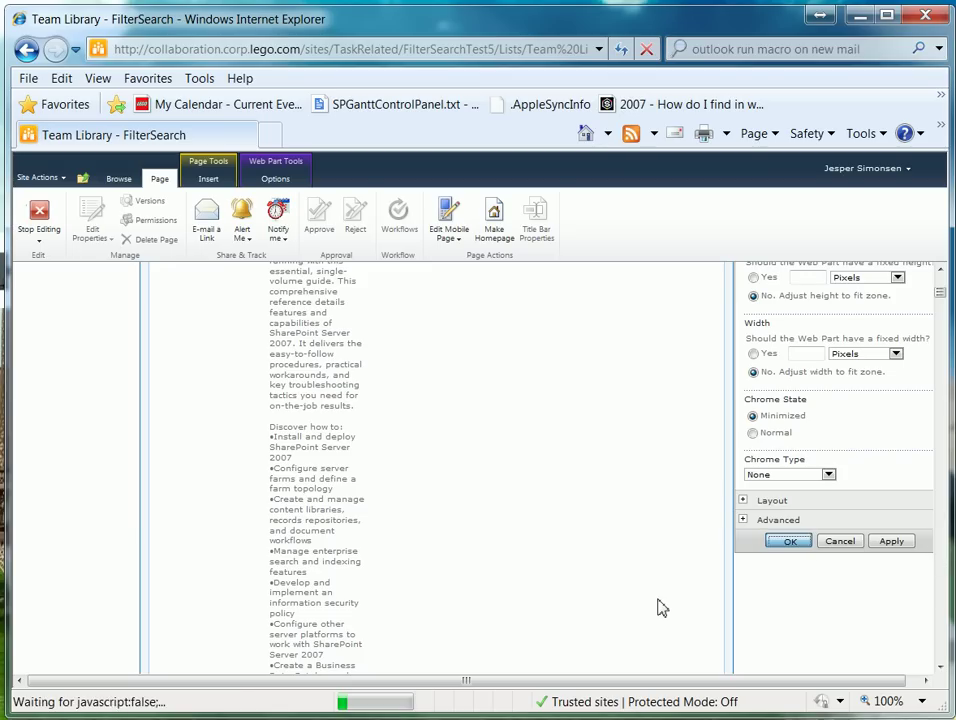
Step: Check which web parts the Team Library list gets parameters from, and stop editing the page
{"action": "scroll", "coordinate": [685, 609], "scroll_direction": "down", "scroll_amount": 3}
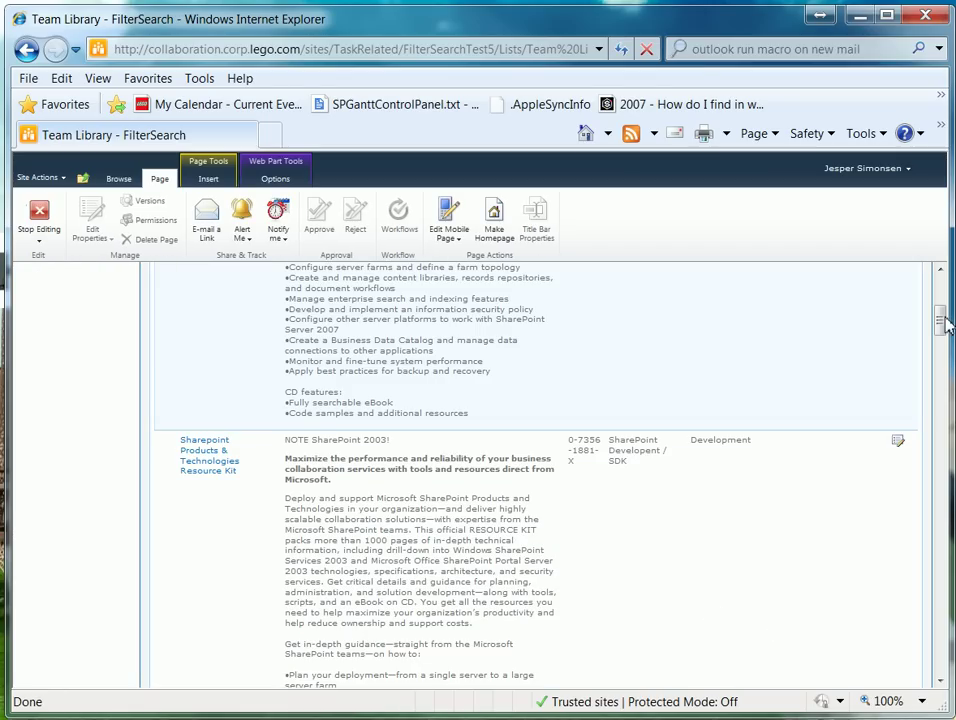
{"action": "scroll", "coordinate": [940, 303], "scroll_direction": "up", "scroll_amount": 5}
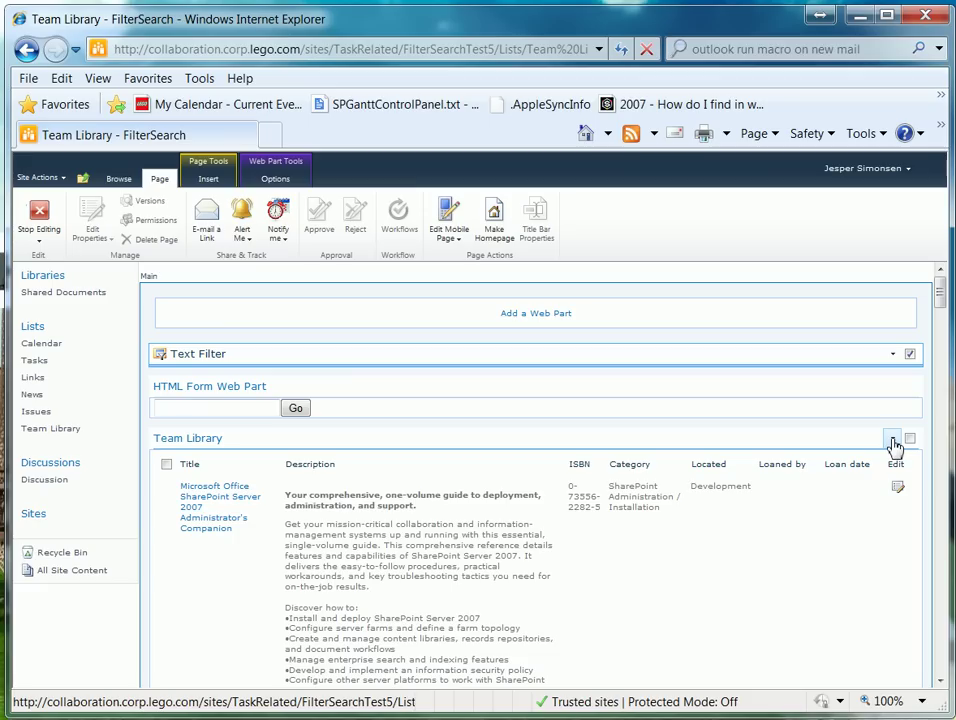
{"action": "left_click", "coordinate": [893, 440]}
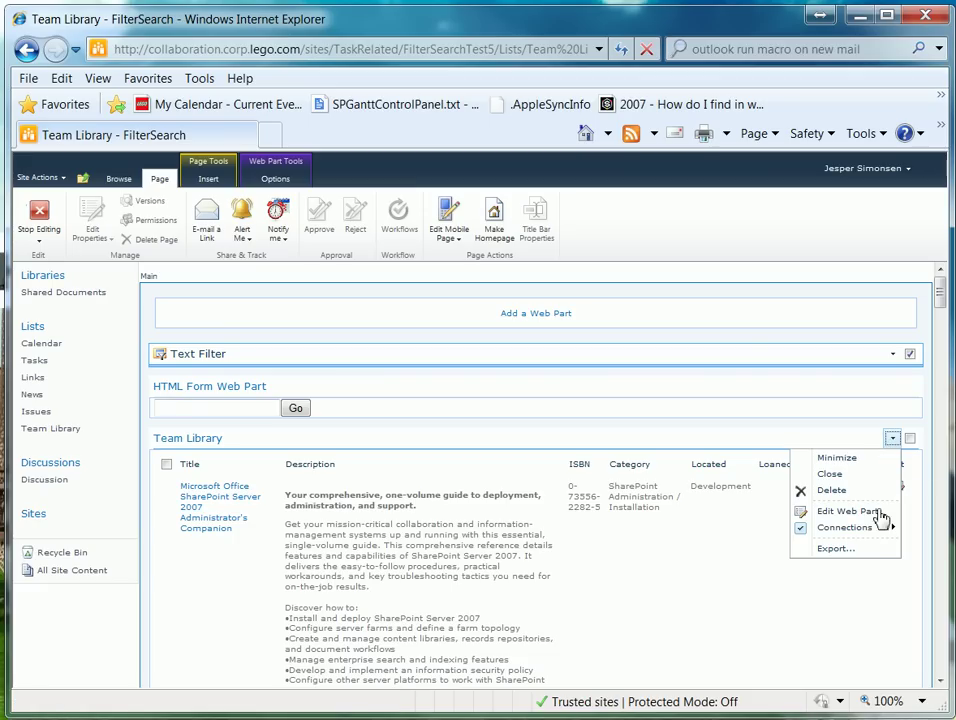
{"action": "mouse_move", "coordinate": [871, 540]}
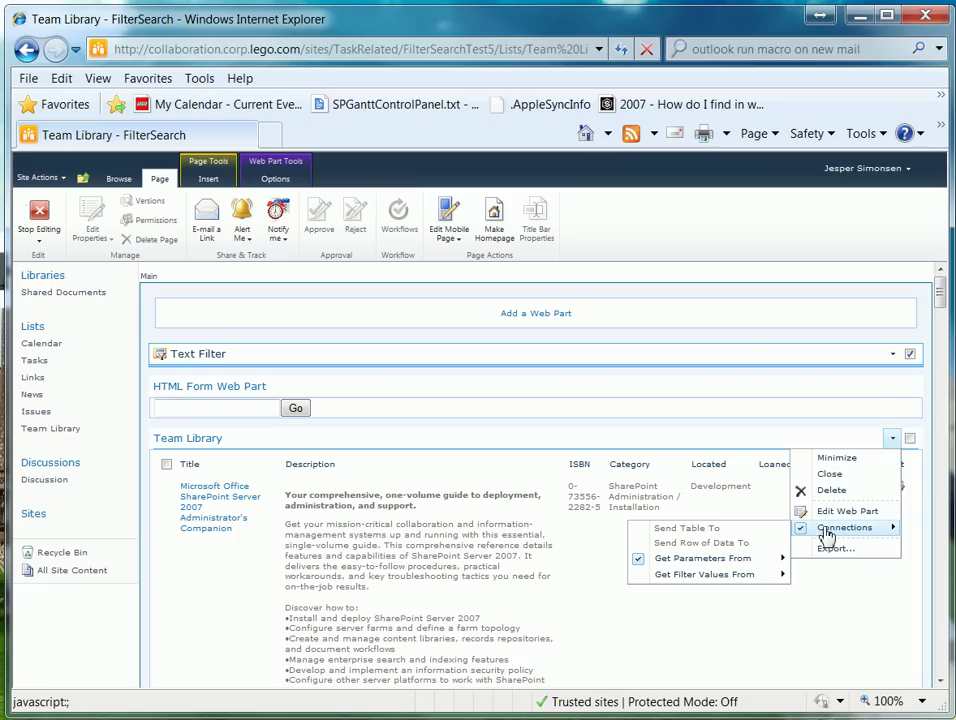
{"action": "mouse_move", "coordinate": [726, 565]}
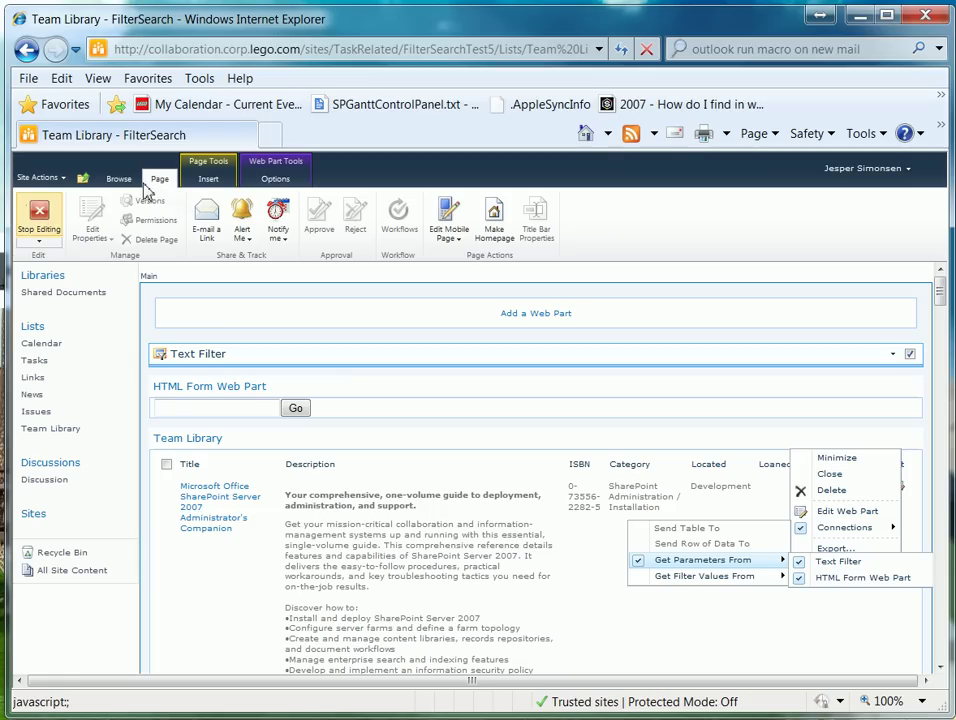
{"action": "left_click", "coordinate": [43, 222]}
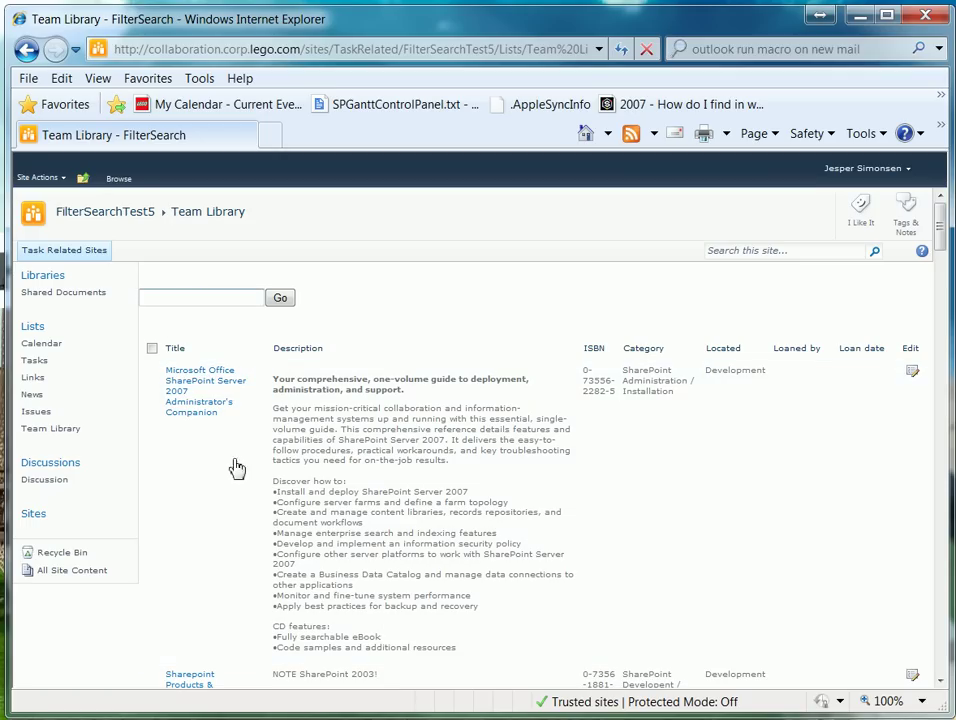
Step: Examine the items in the Team Library list with the search box left empty
{"action": "scroll", "coordinate": [239, 406], "scroll_direction": "down", "scroll_amount": 5}
{"action": "scroll", "coordinate": [347, 490], "scroll_direction": "down", "scroll_amount": 15}
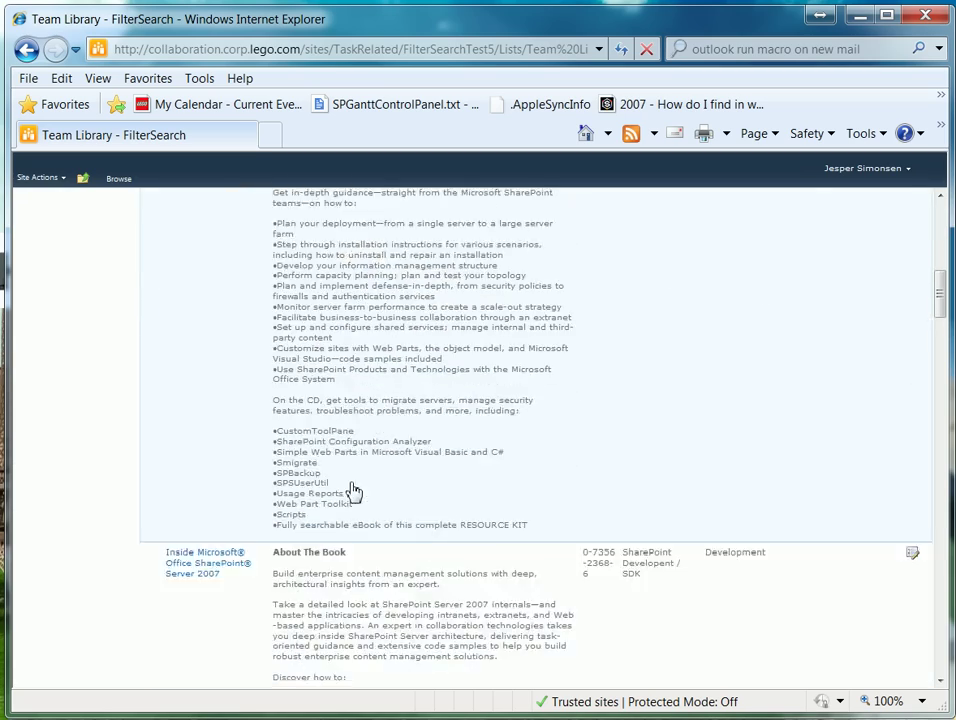
{"action": "scroll", "coordinate": [356, 478], "scroll_direction": "down", "scroll_amount": 3}
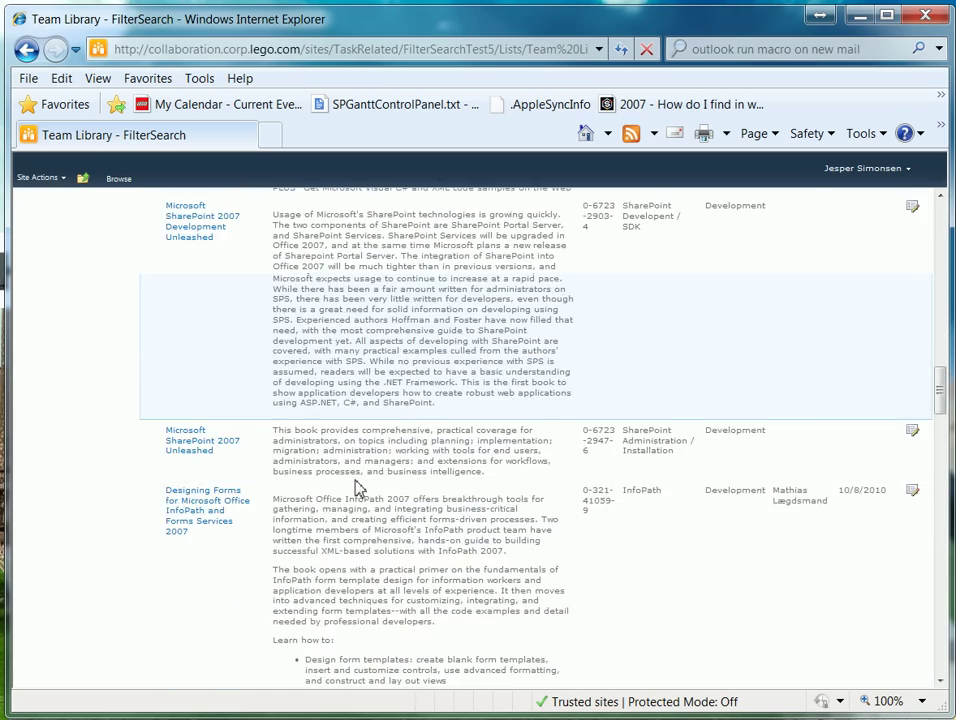
{"action": "scroll", "coordinate": [356, 487], "scroll_direction": "down", "scroll_amount": 20}
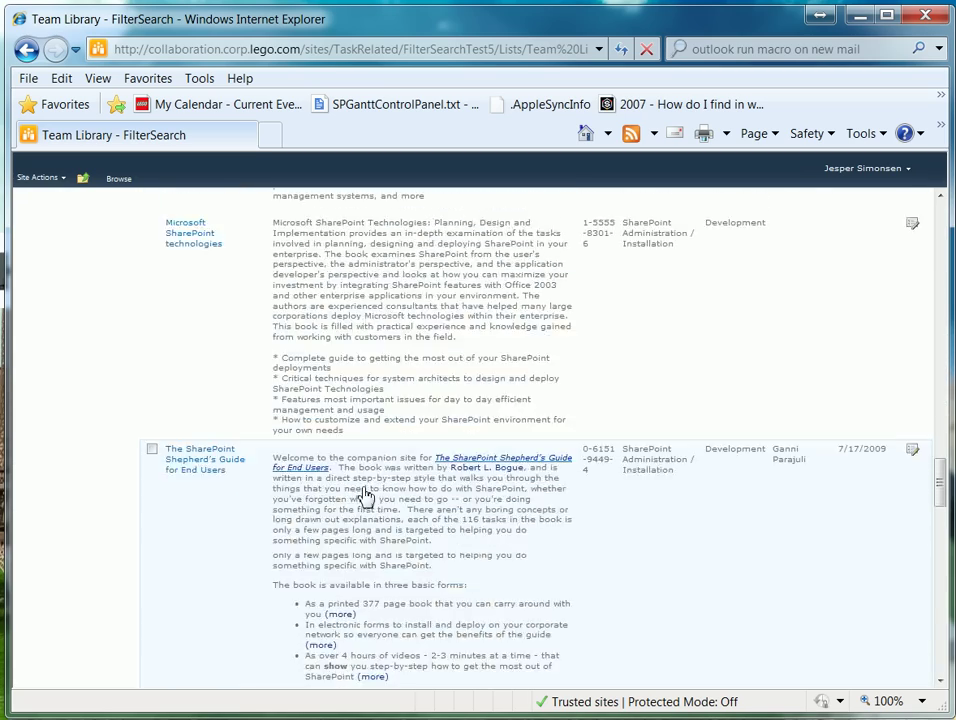
{"action": "scroll", "coordinate": [437, 474], "scroll_direction": "up", "scroll_amount": 20}
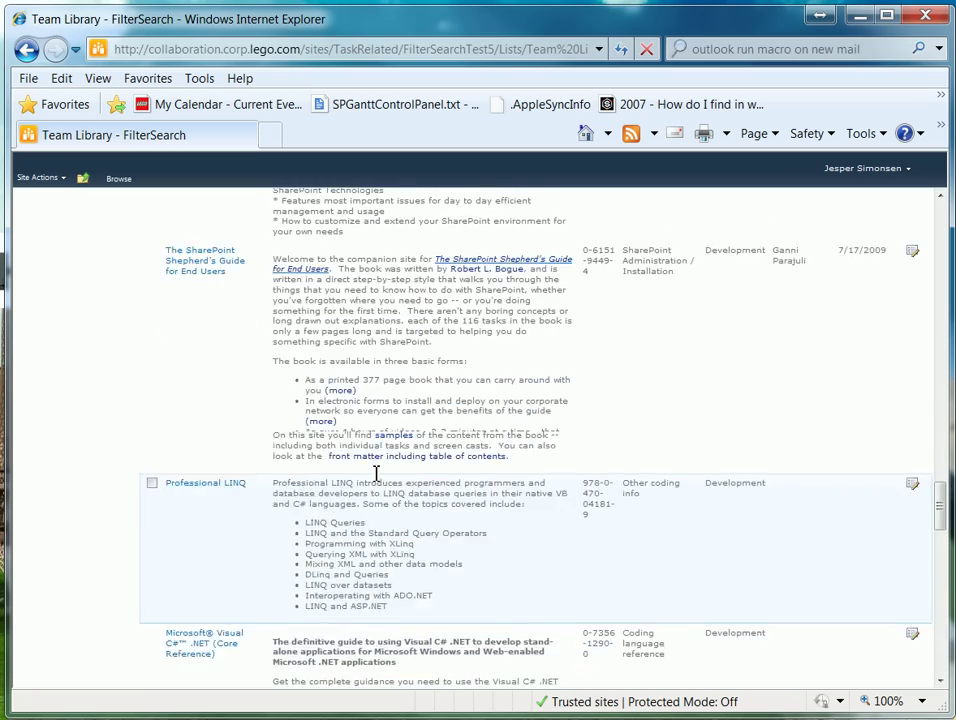
{"action": "scroll", "coordinate": [929, 457], "scroll_direction": "up", "scroll_amount": 15}
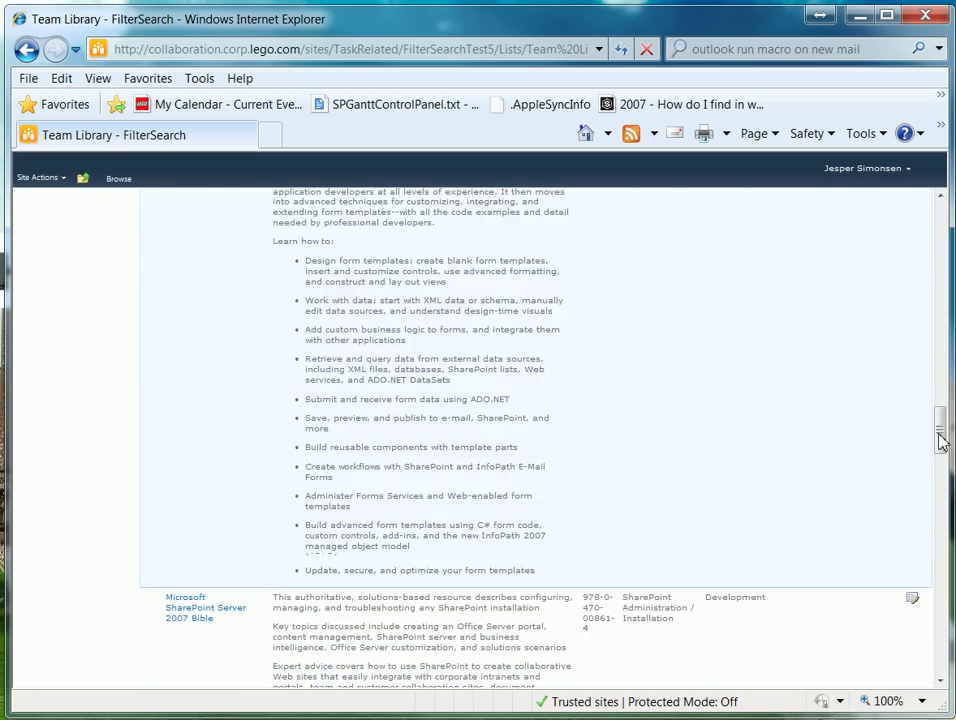
{"action": "scroll", "coordinate": [437, 254], "scroll_direction": "up", "scroll_amount": 15}
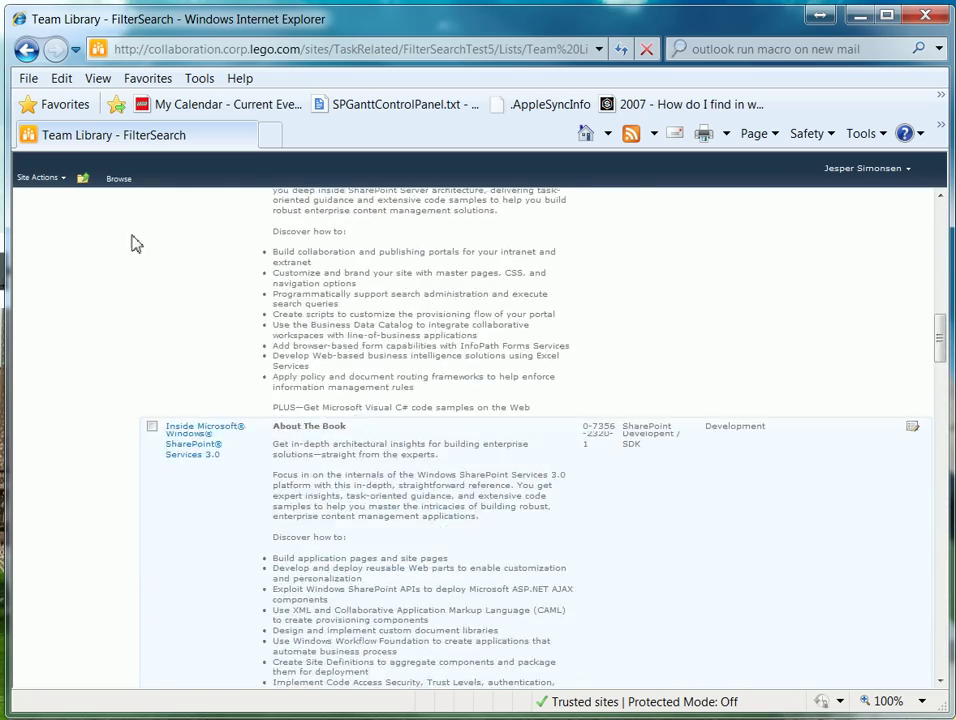
{"action": "scroll", "coordinate": [312, 325], "scroll_direction": "up", "scroll_amount": 5}
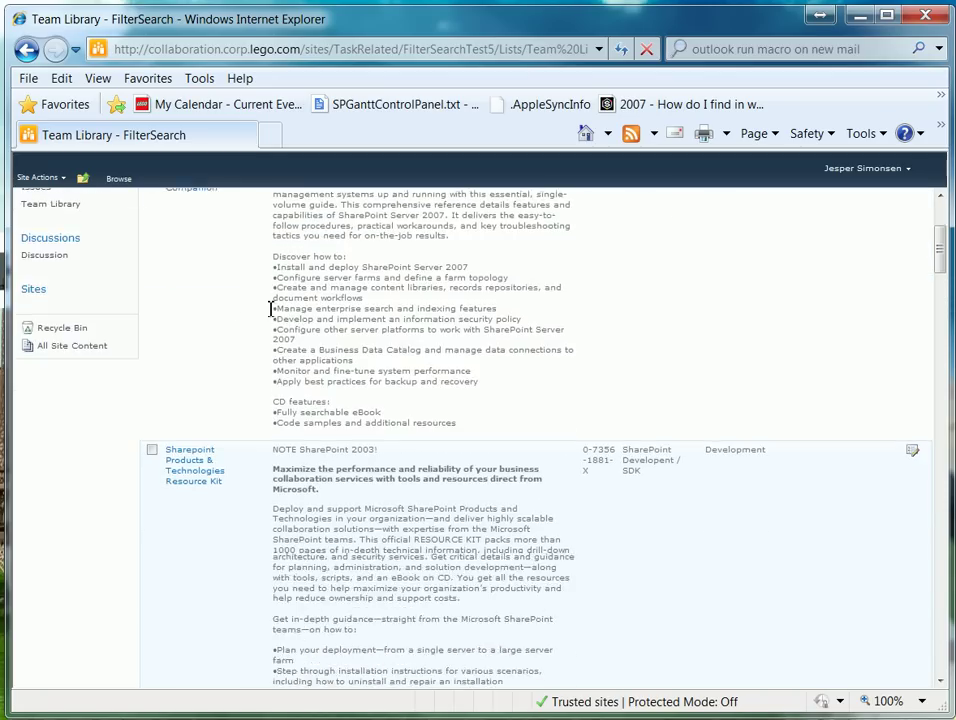
{"action": "left_click", "coordinate": [248, 298]}
{"action": "scroll", "coordinate": [199, 297], "scroll_direction": "down", "scroll_amount": 5}
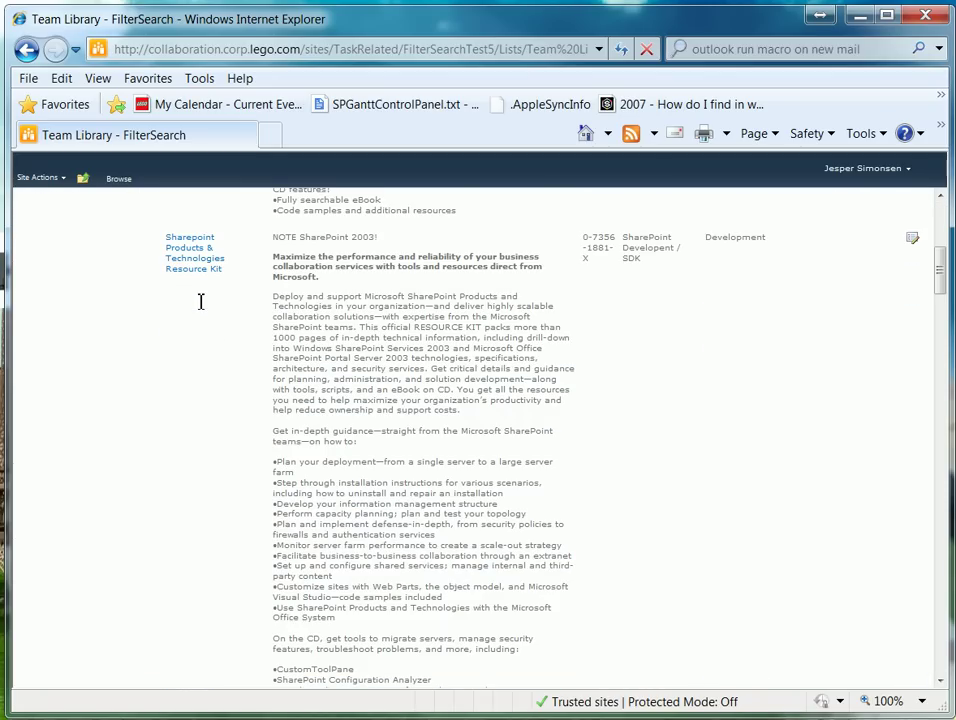
{"action": "scroll", "coordinate": [276, 380], "scroll_direction": "up", "scroll_amount": 2}
{"action": "scroll", "coordinate": [284, 420], "scroll_direction": "up", "scroll_amount": 3}
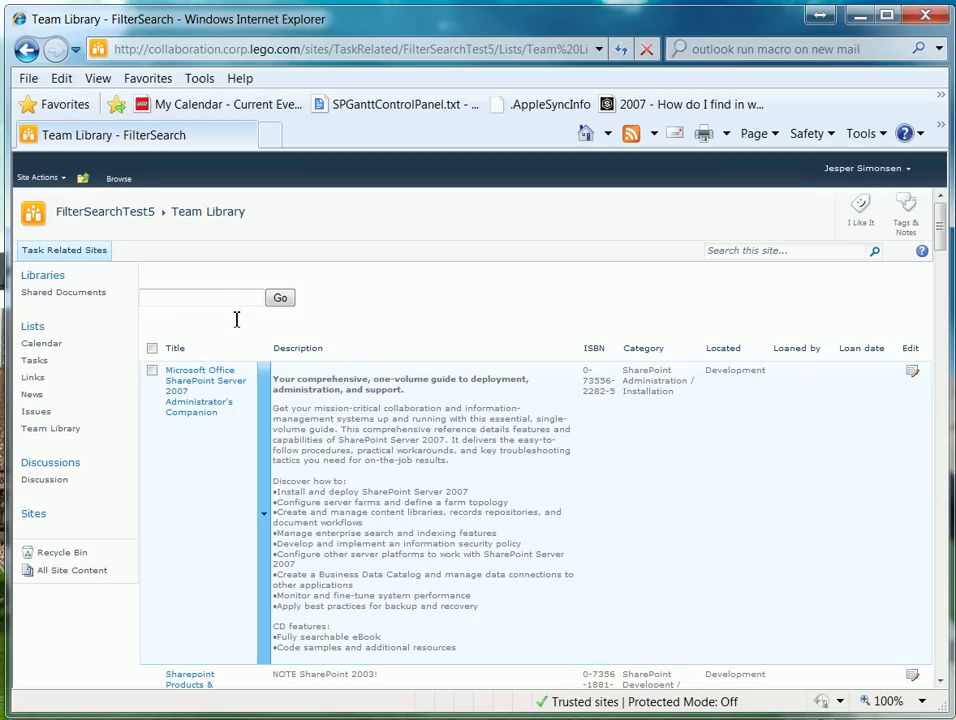
Step: Search the Team Library list for infopath with the form's search box
{"action": "left_click", "coordinate": [182, 300]}
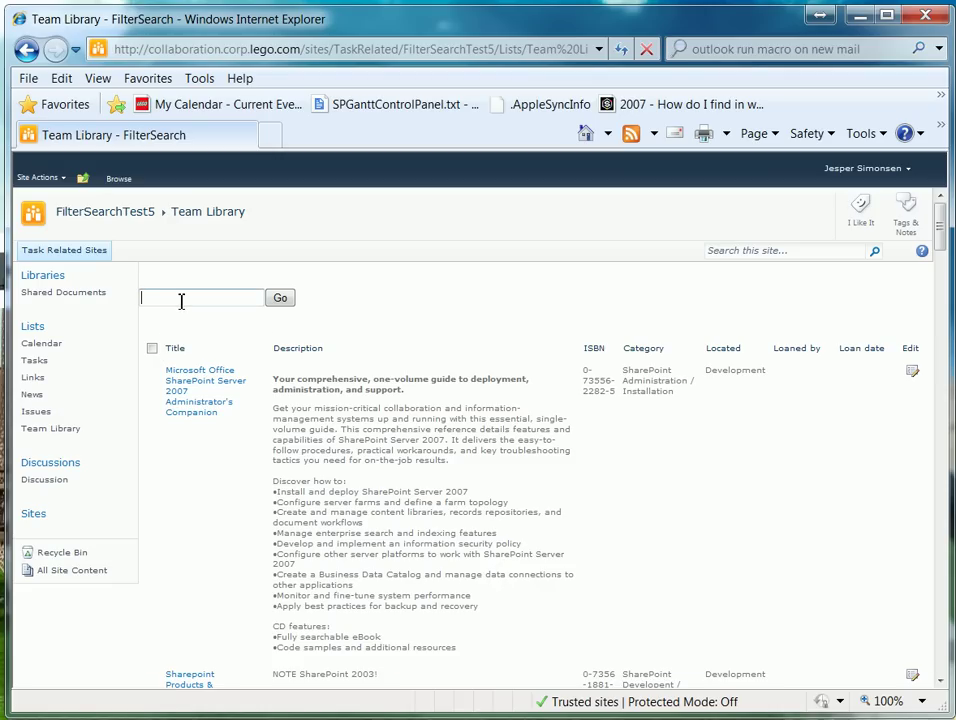
{"action": "type", "text": "infopath"}
{"action": "key", "text": "Return"}
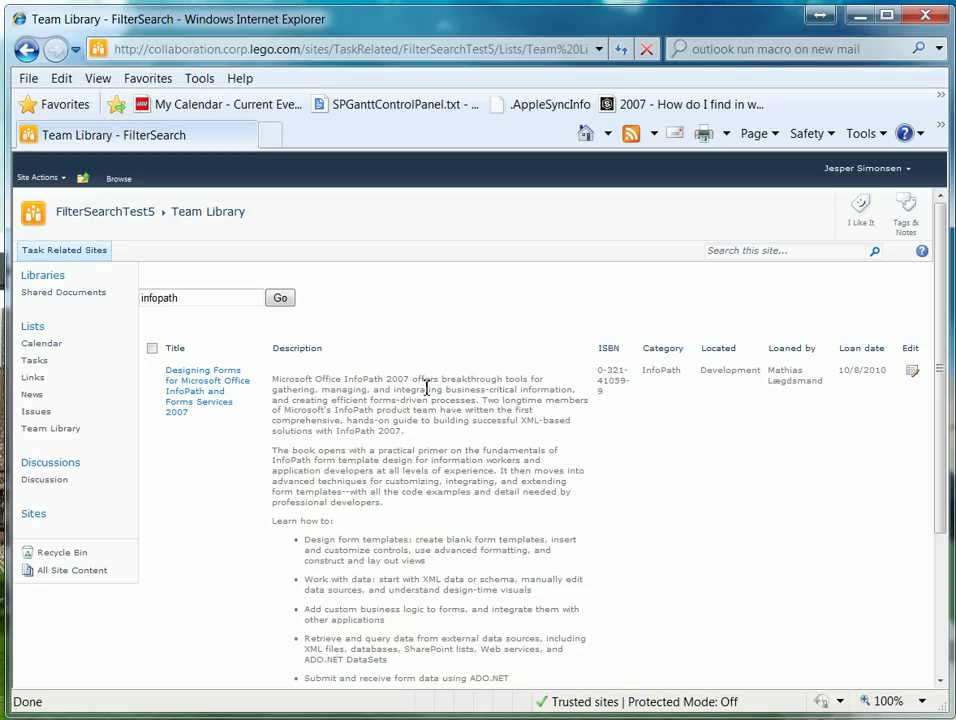
Step: Clear the search text and run the empty search on the Team Library list
{"action": "left_click_drag", "start_coordinate": [222, 299], "coordinate": [118, 297]}
{"action": "key", "text": "Delete"}
{"action": "key", "text": "Return"}
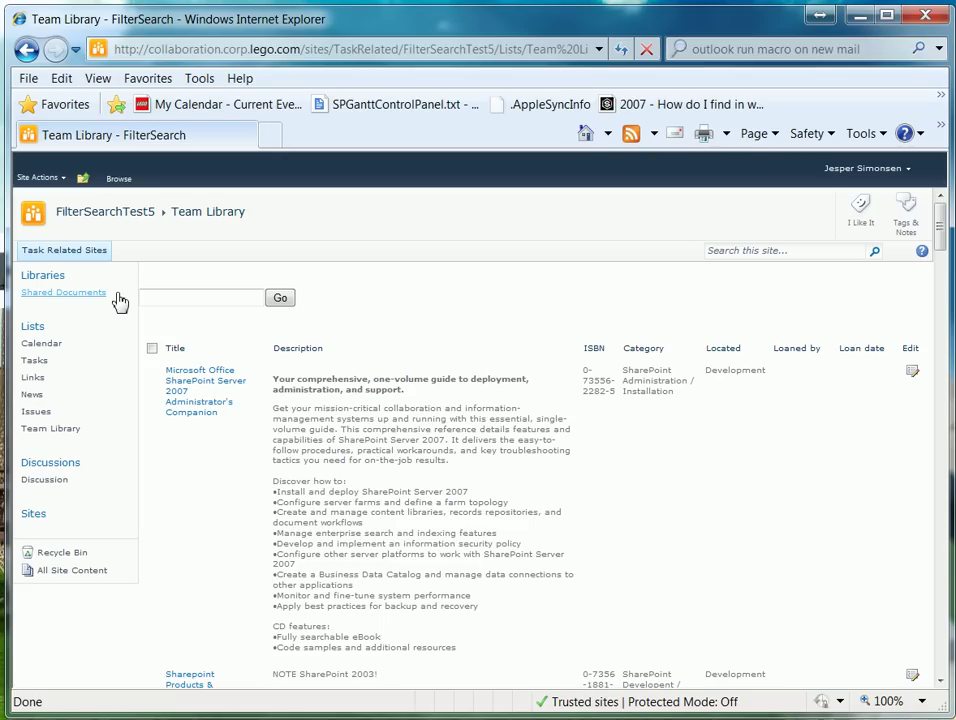
{"action": "left_click", "coordinate": [117, 296]}
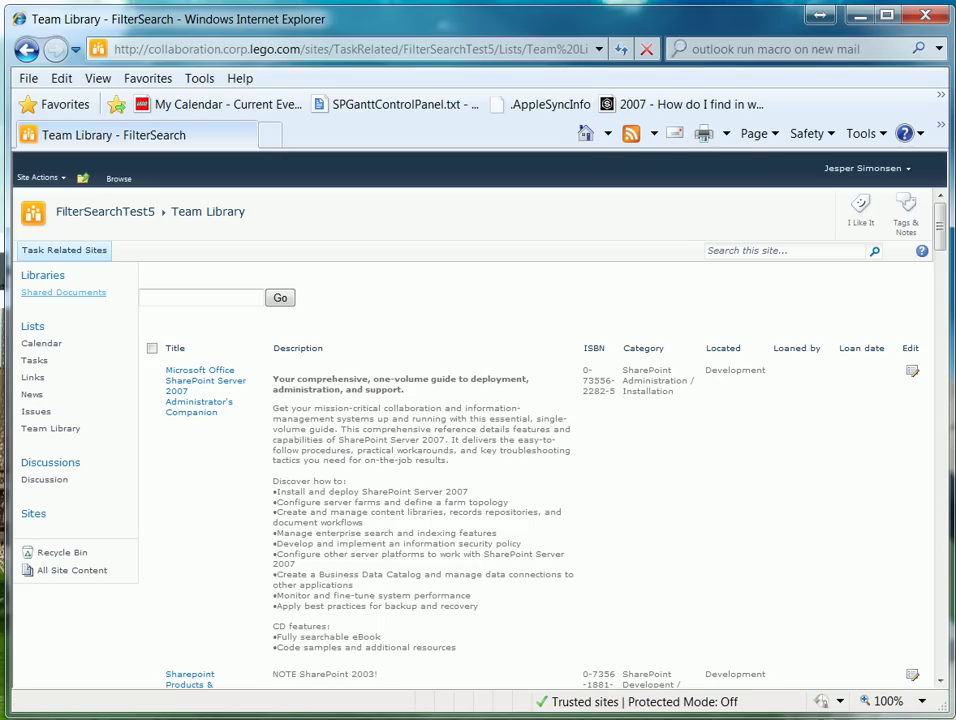